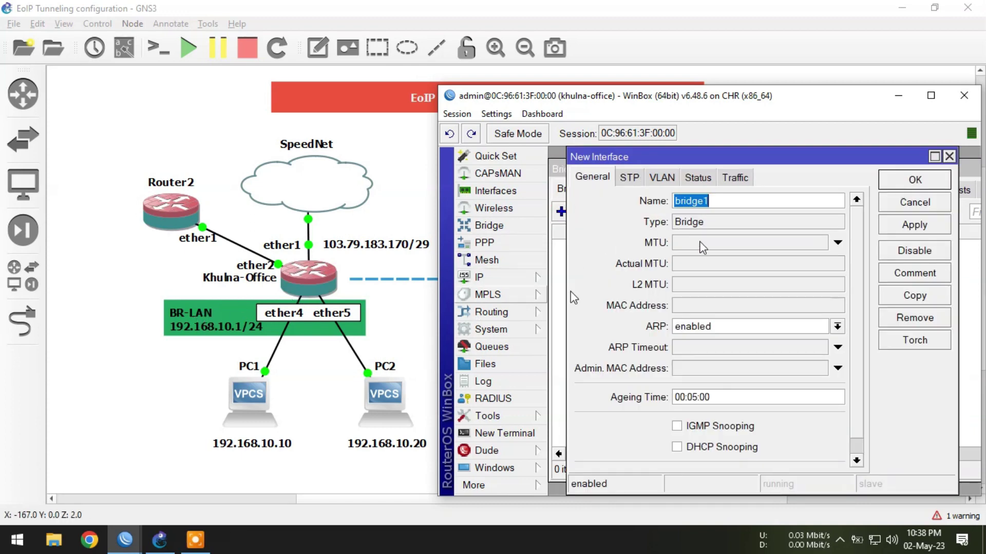
Name the new bridge bridge-lan and save it.
click(732, 201)
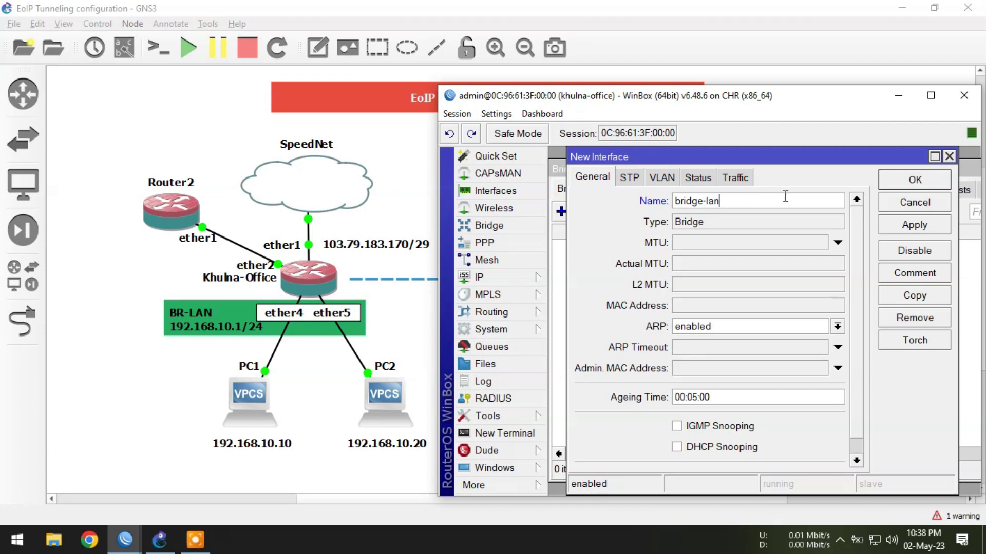
click(908, 183)
Add ether4 and ether5 as ports of the bridge-lan bridge.
click(606, 191)
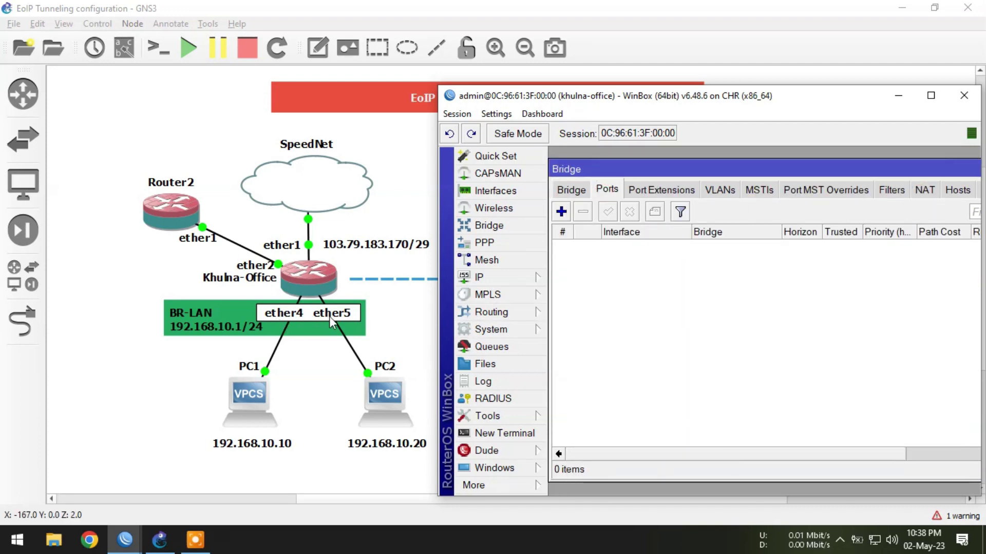
click(562, 212)
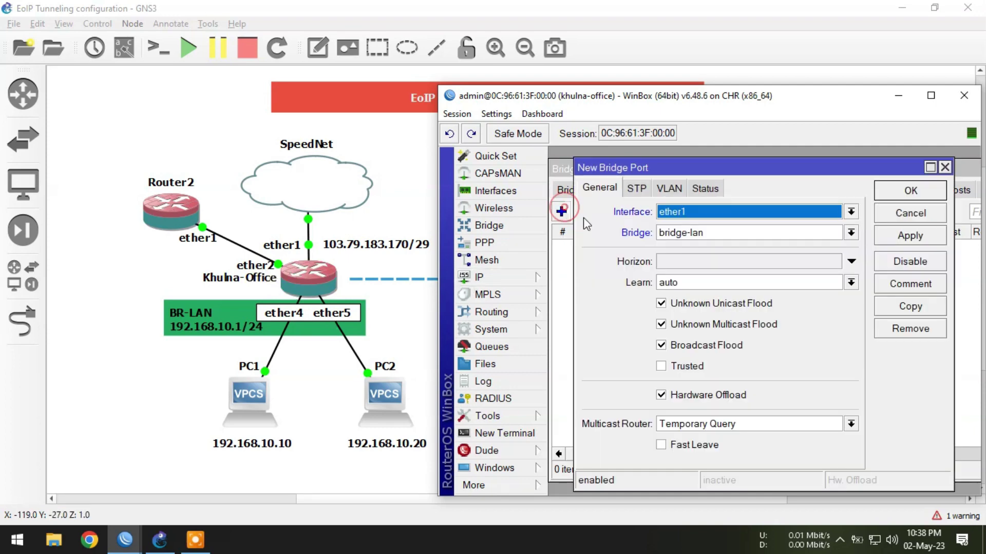
click(703, 213)
click(687, 285)
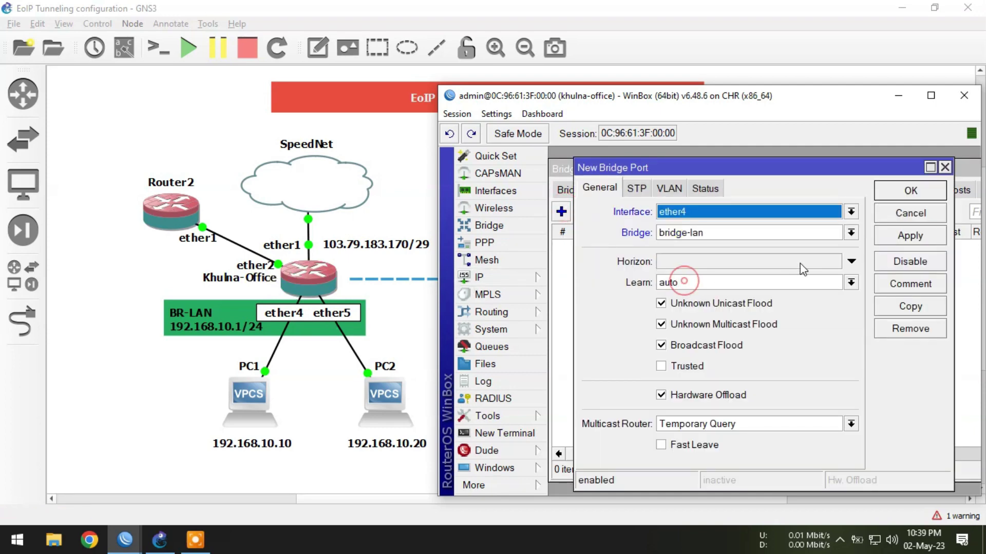
click(911, 191)
click(561, 211)
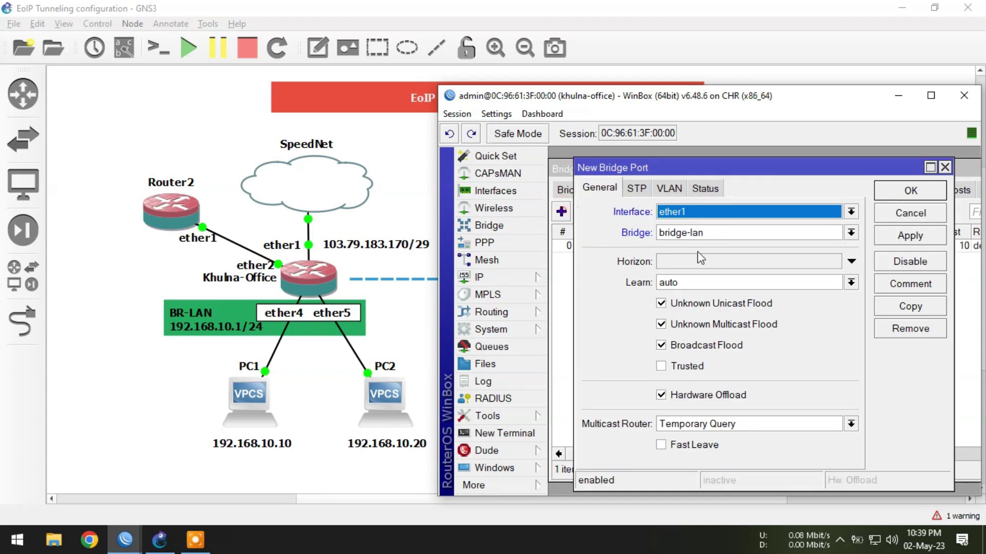
click(703, 212)
click(683, 296)
click(910, 191)
Add ether2 as a port of bridge-lan and check the three bridge ports in the list.
click(561, 212)
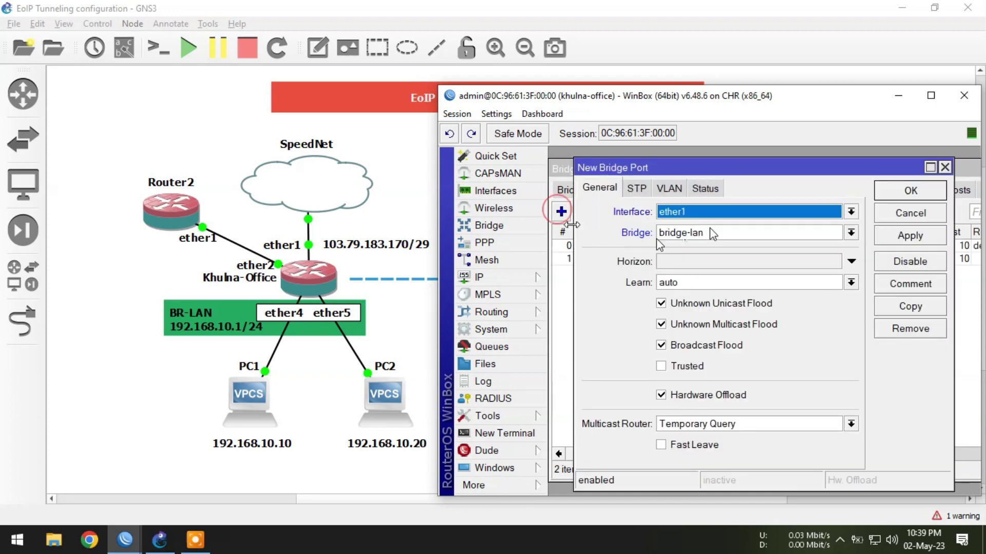
click(693, 212)
click(673, 262)
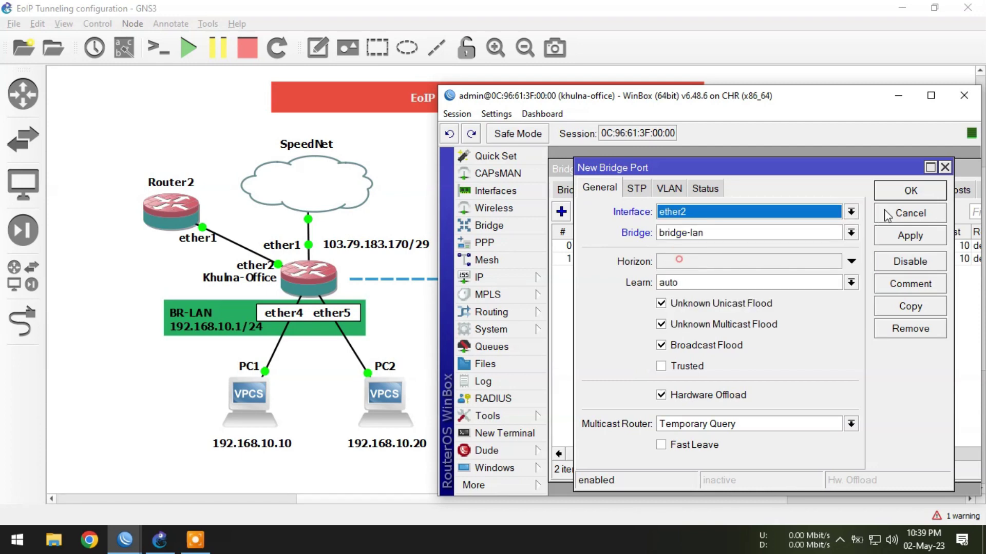
click(902, 191)
click(635, 250)
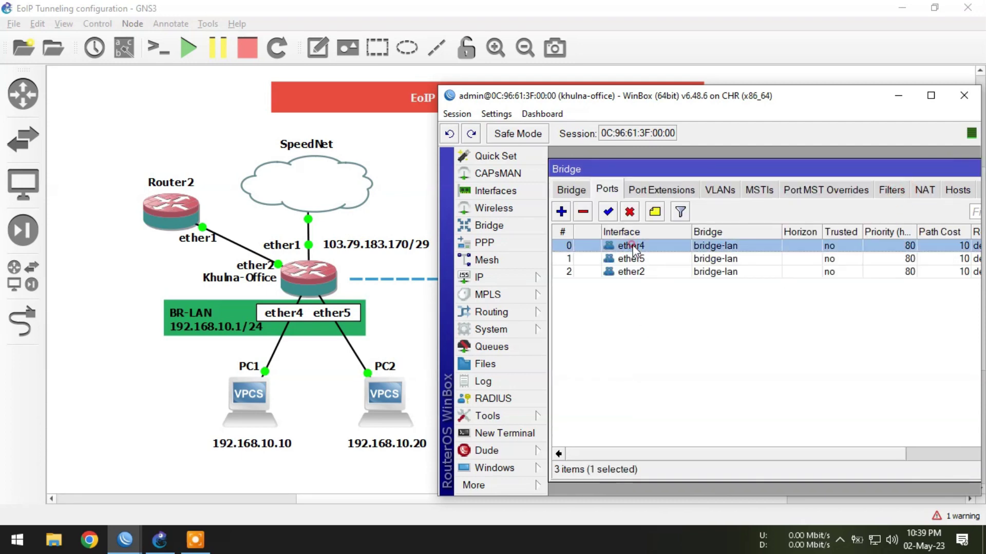
shift+click(632, 272)
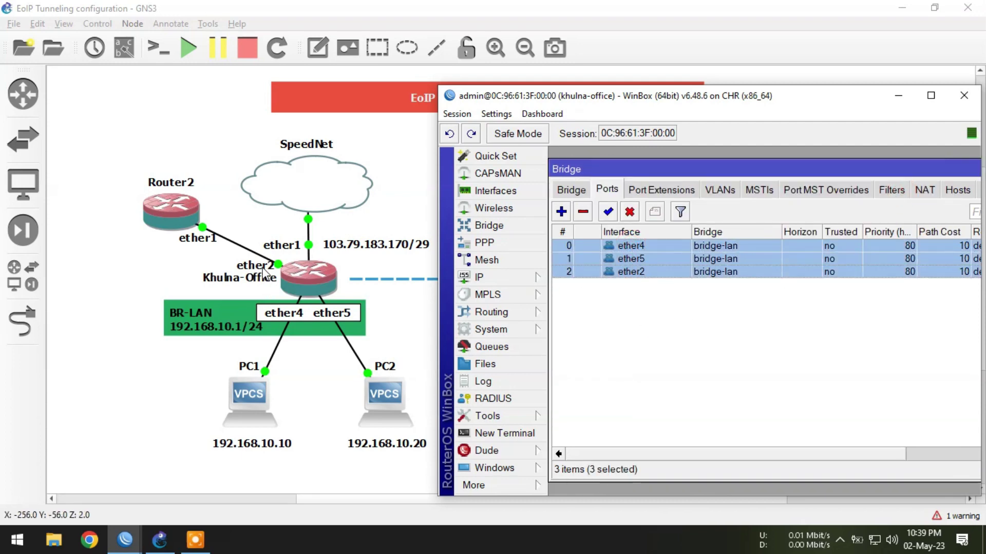
click(787, 369)
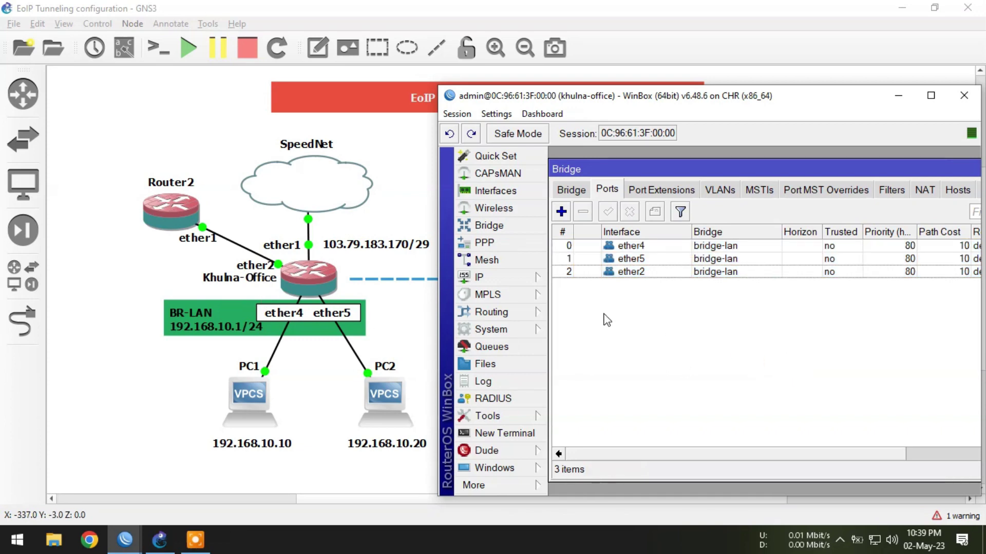
Add the IP address 103.79.183.170/29 on ether1 with the comment WAN.
click(497, 281)
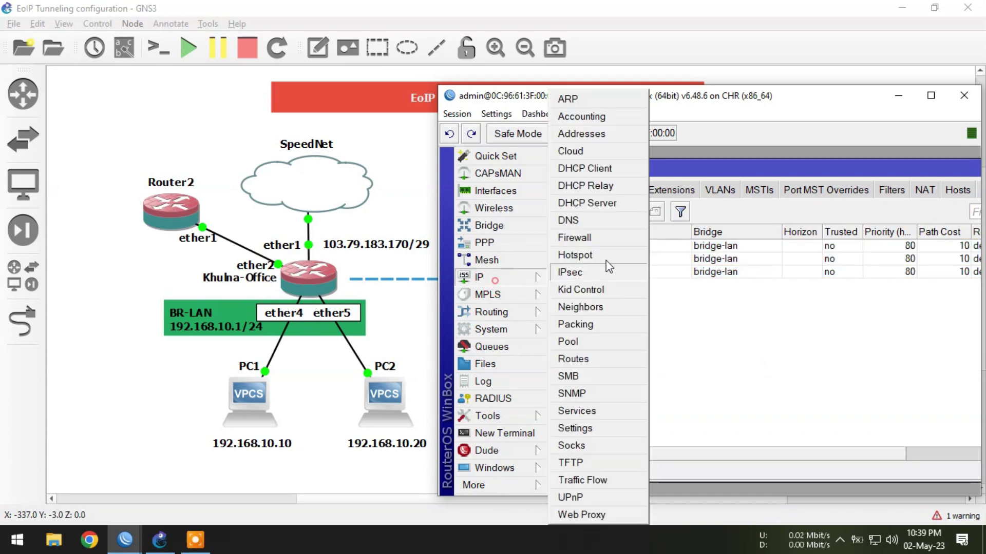
click(601, 134)
click(628, 192)
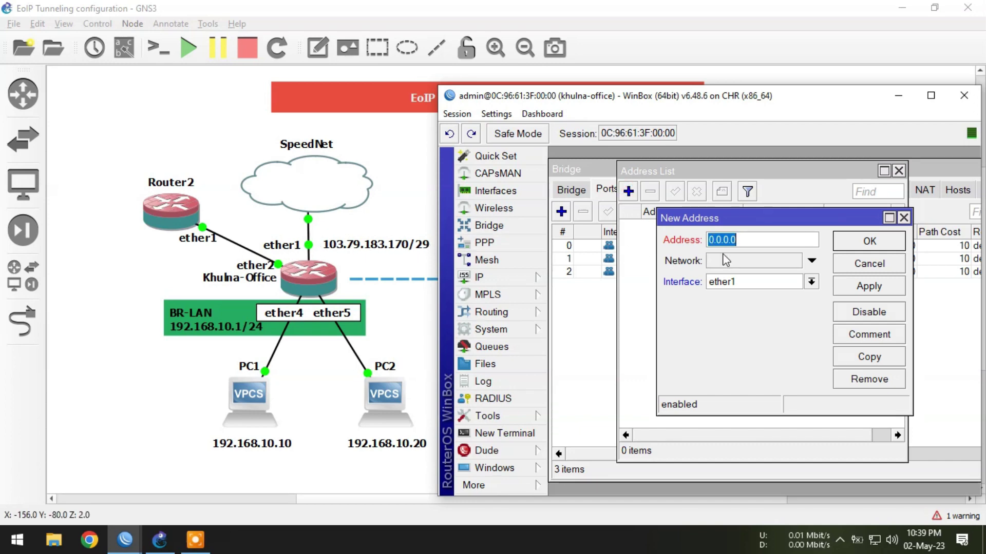
text(103.79.)
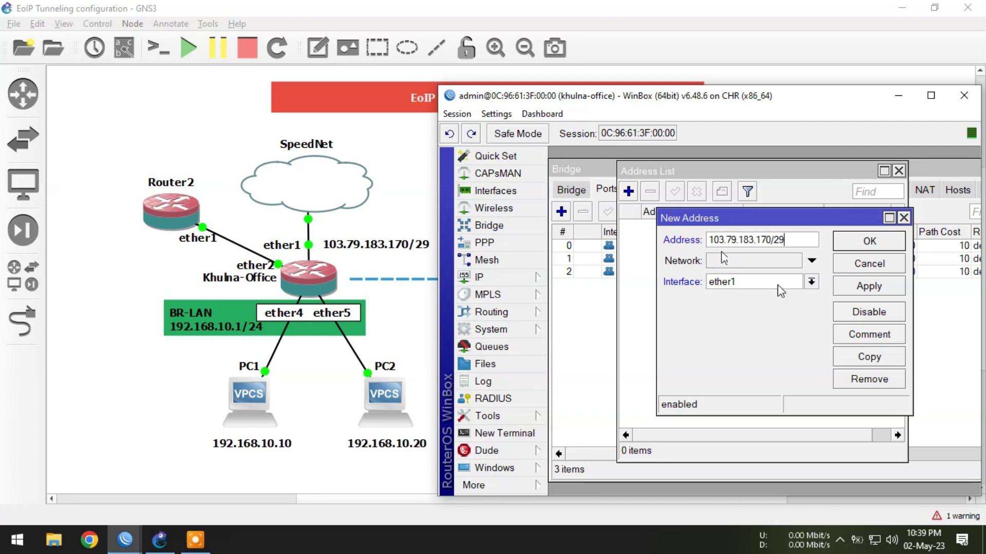
text(183.170/29)
click(869, 334)
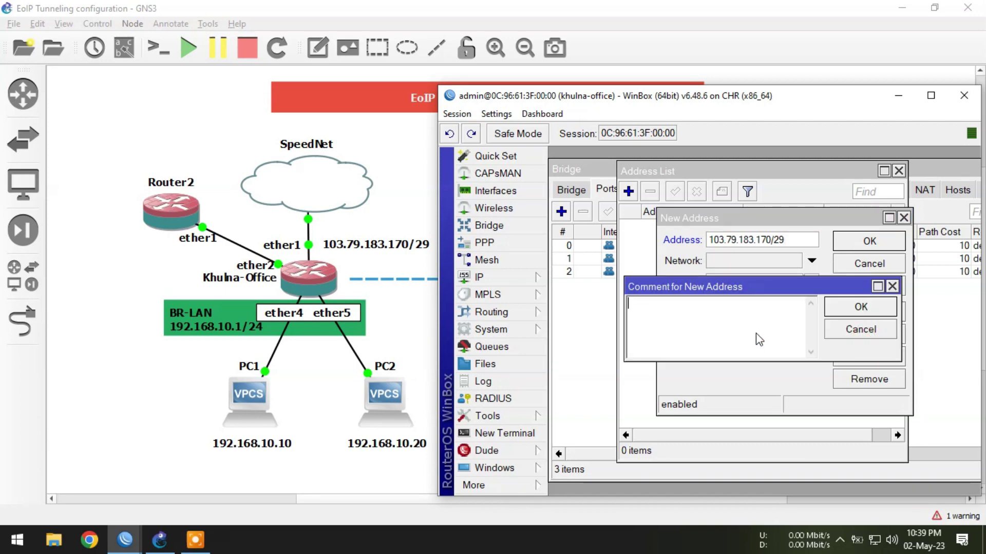
text(WAN)
click(867, 308)
click(867, 242)
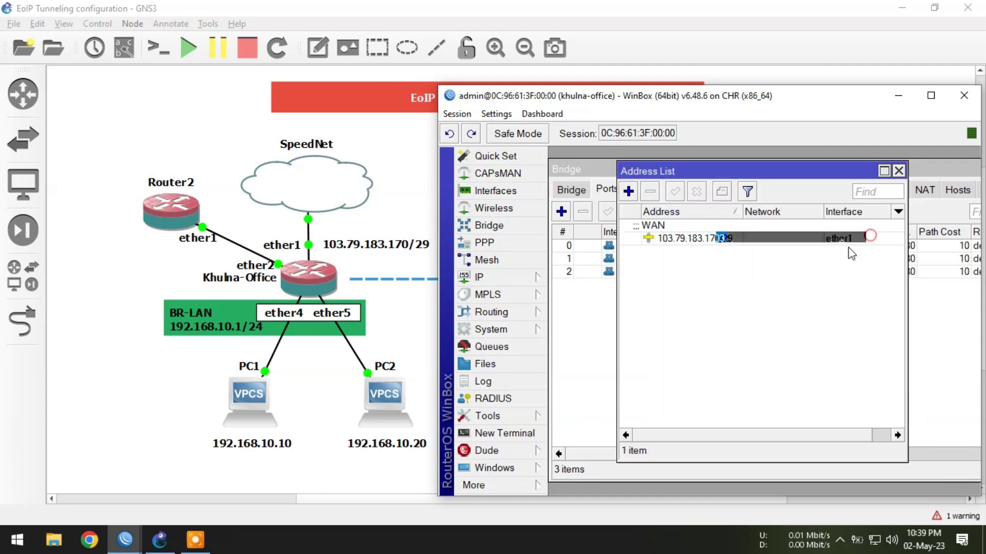
Add the IP address 192.168.10.1/24 on the bridge-lan interface.
click(628, 191)
key(ctrl+c)
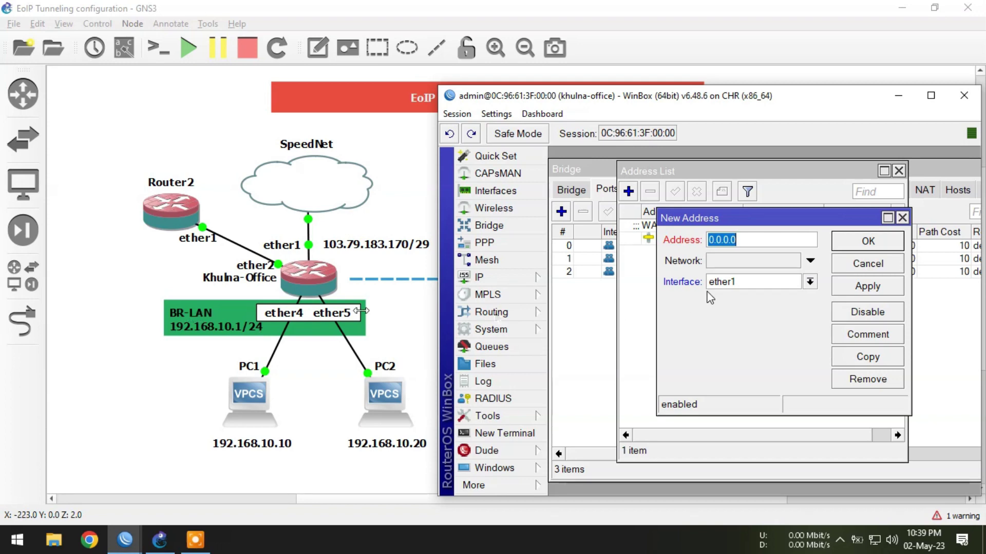
text(19)
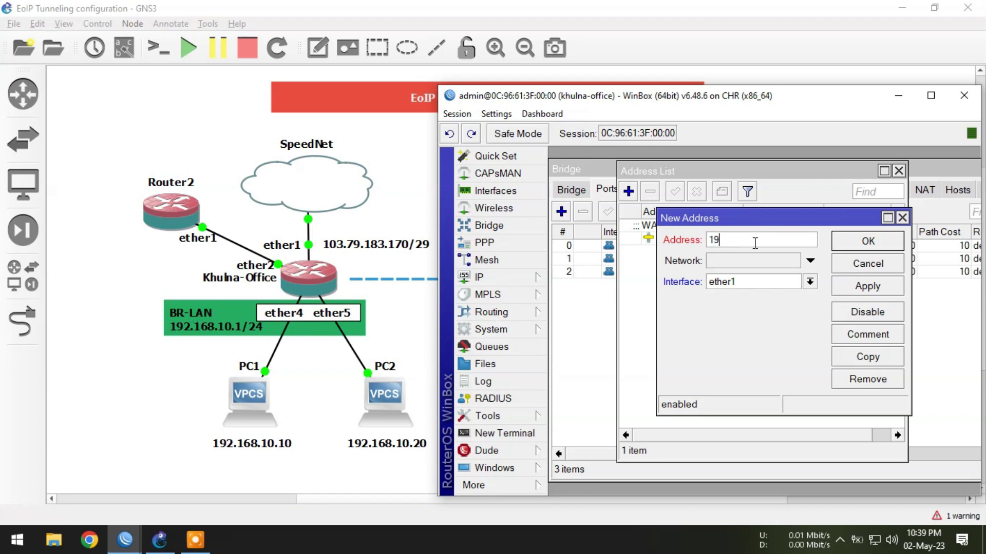
text(2.168.10.1/24)
click(747, 282)
click(744, 300)
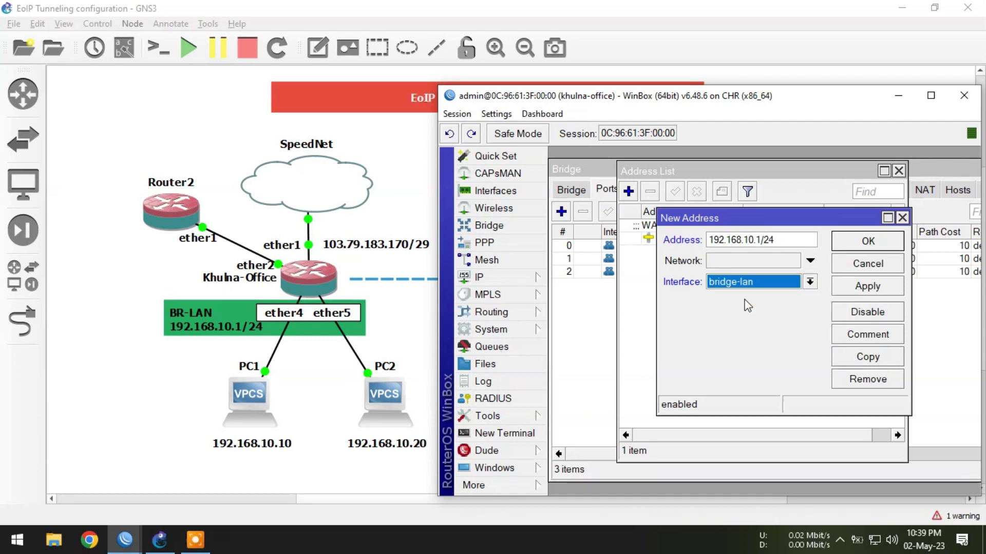
click(868, 286)
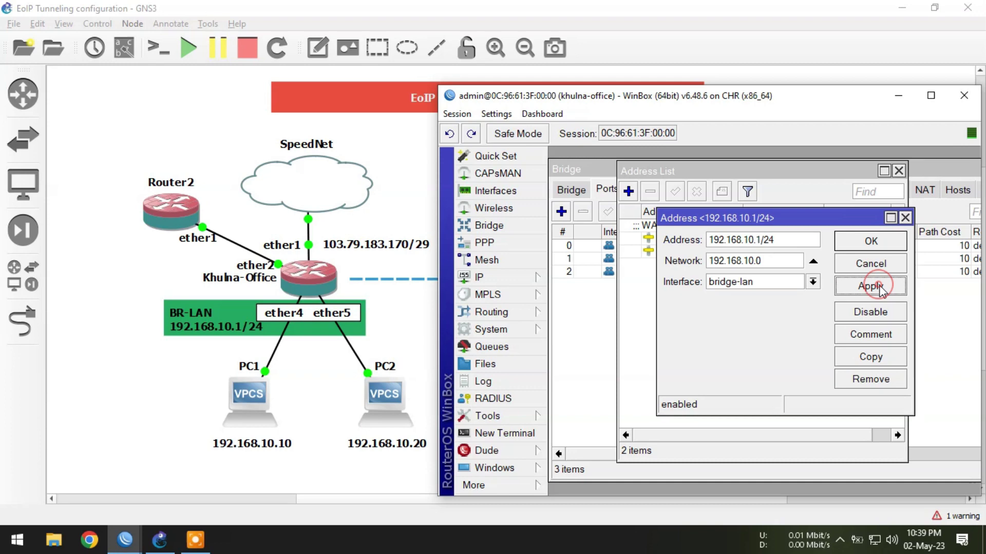
click(867, 241)
Add a default route for 0.0.0.0/0 through gateway 103.79.183.169.
click(513, 277)
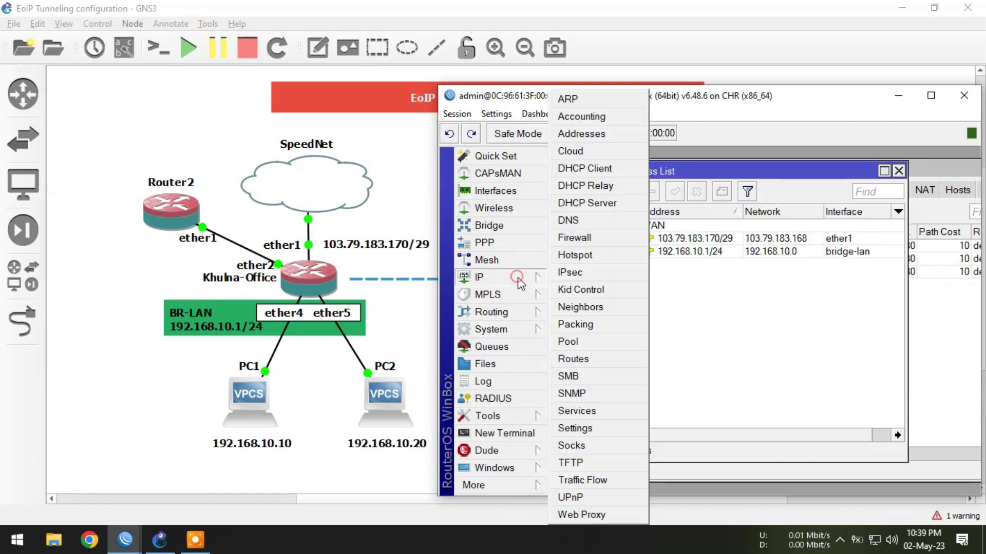
click(607, 360)
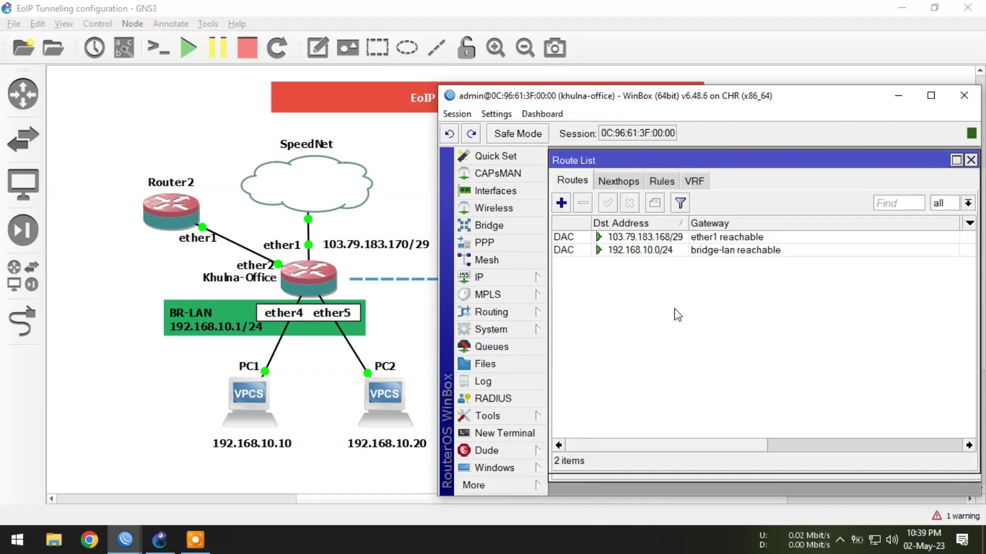
click(561, 203)
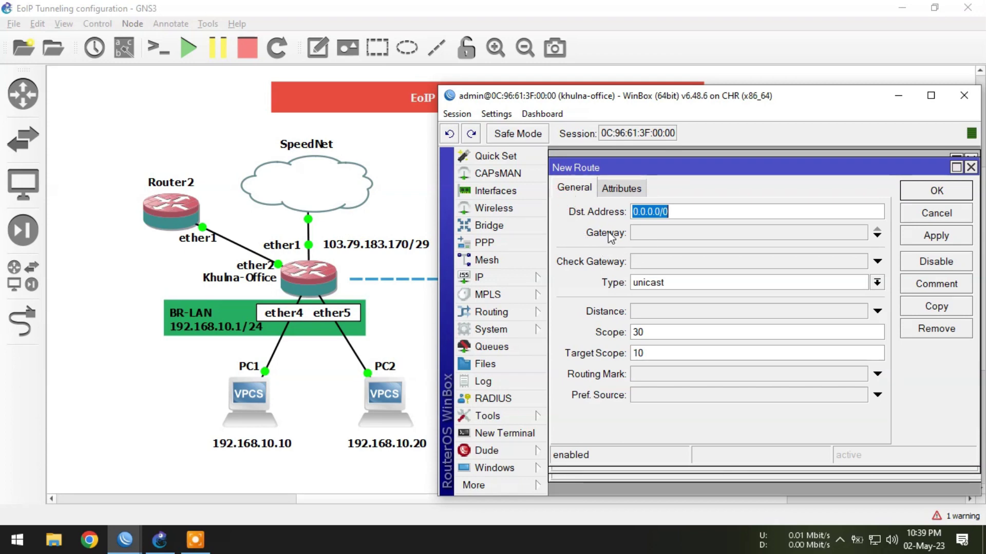
click(658, 233)
key(ctrl+v)
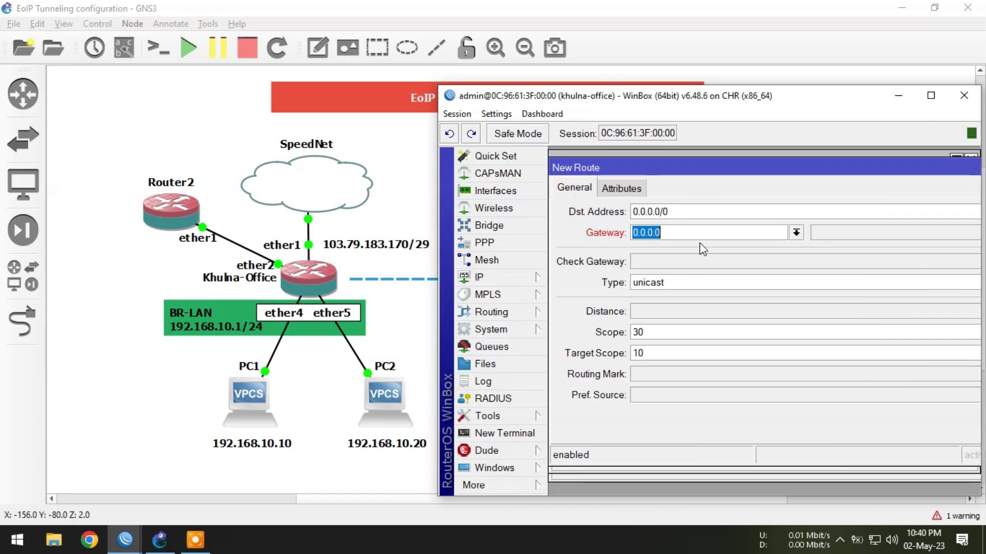
text(103.79.1)
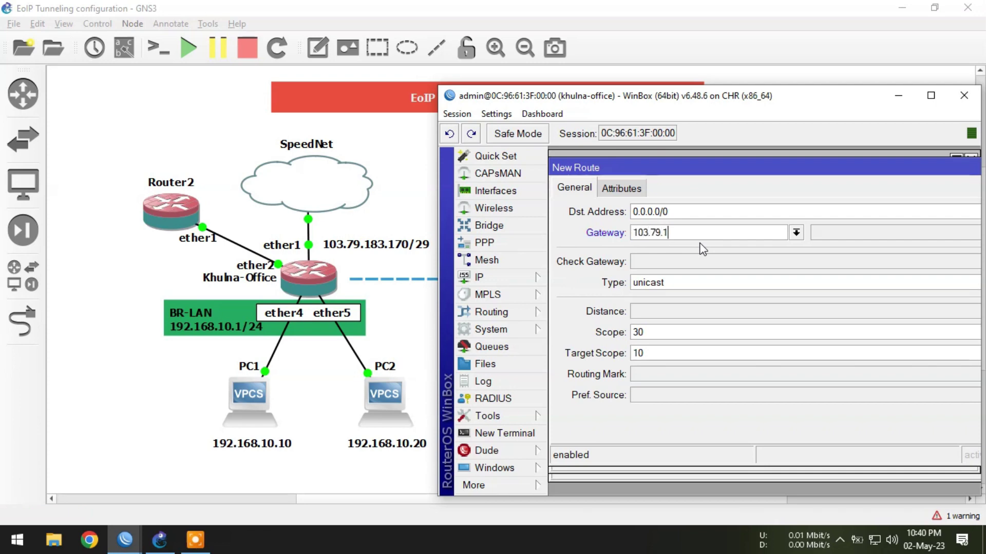
text(83.169)
key(Return)
click(698, 237)
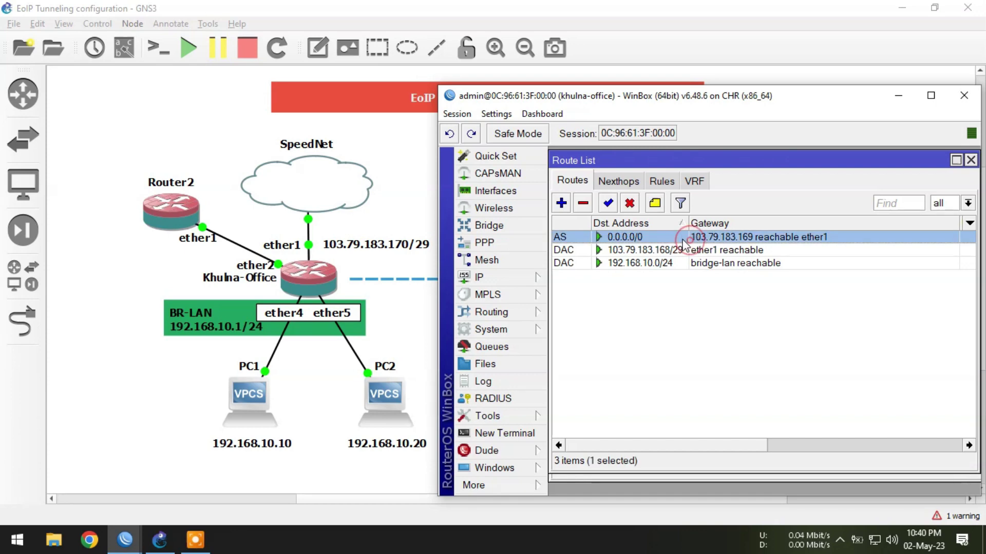
Set the router's DNS server to 8.8.8.8 and close all open configuration windows.
mouse_move(506, 277)
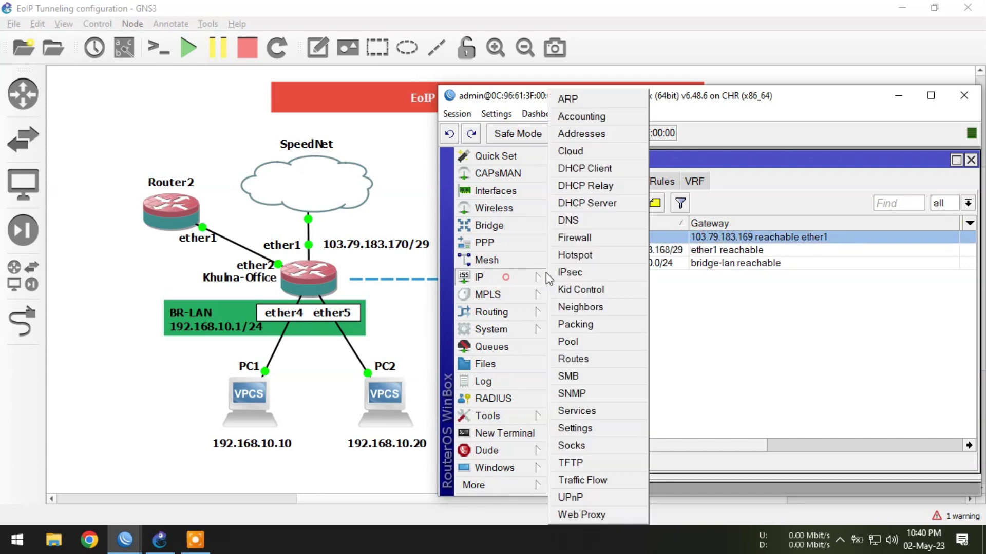
click(559, 221)
click(747, 179)
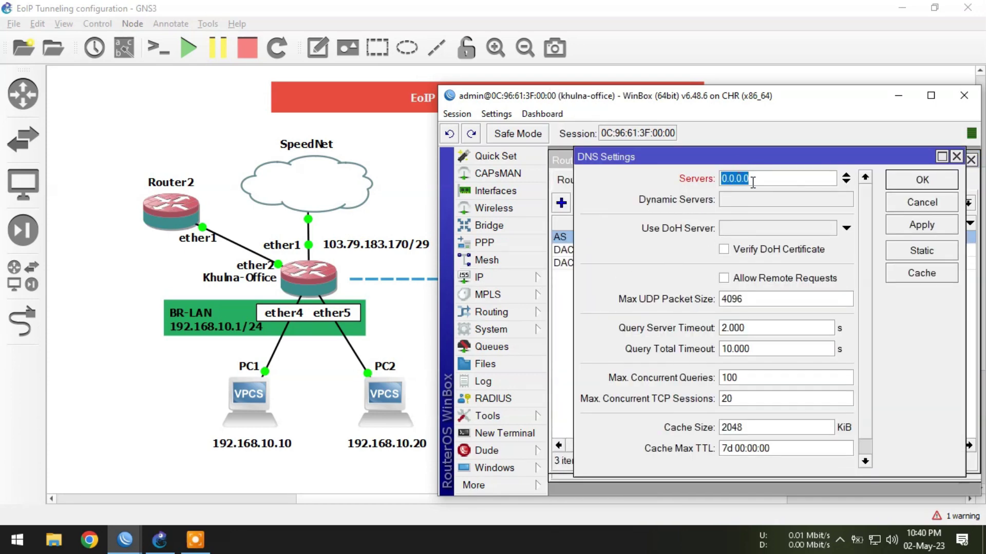
text(8.8)
text(.8.8)
click(921, 181)
click(457, 114)
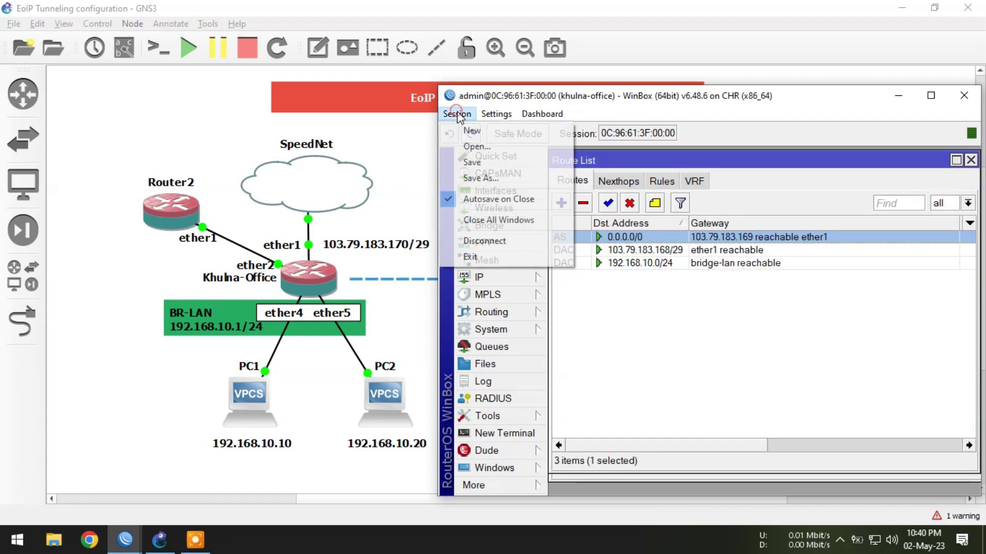
click(500, 220)
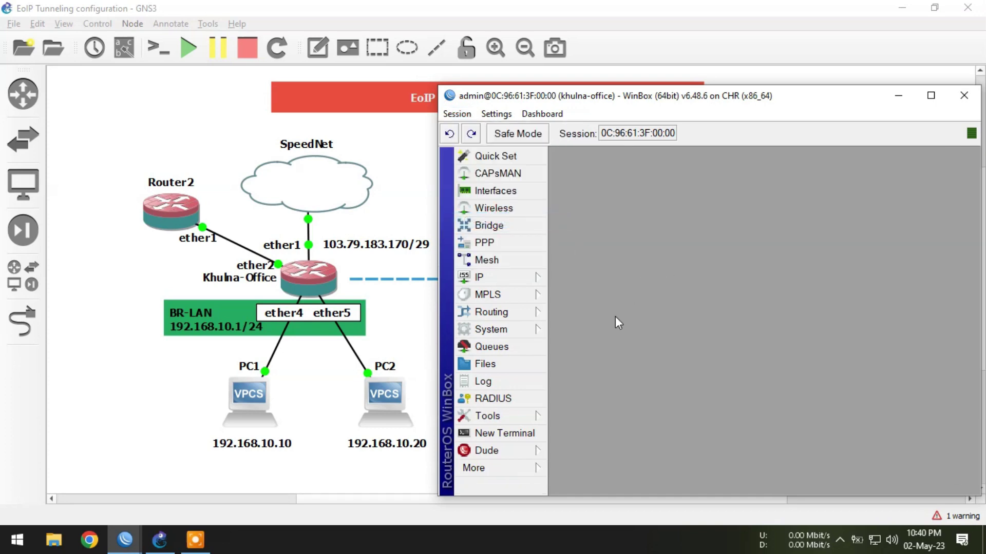
Test the khulna-office router's internet access by pinging google.com in a terminal, then stop the ping and close the terminal.
click(504, 433)
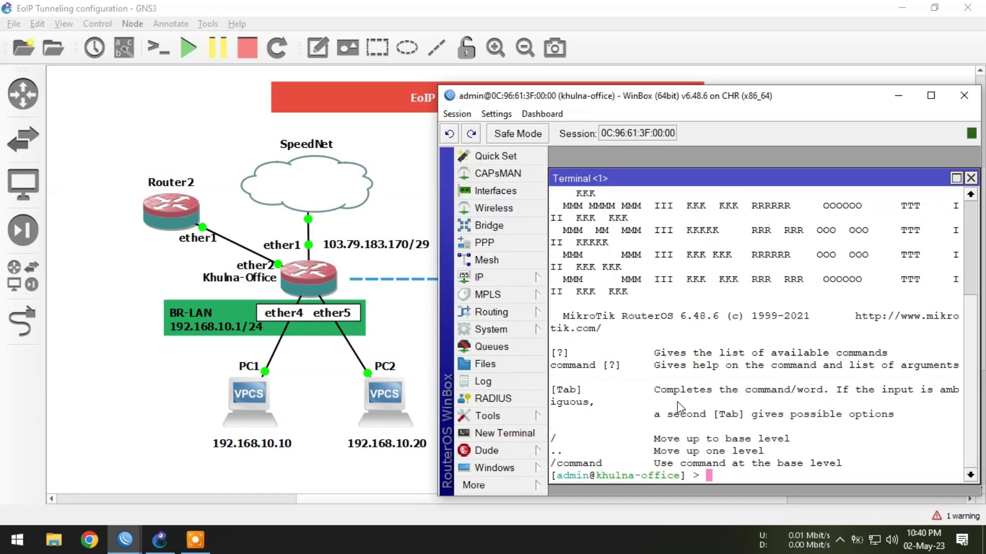
text(ping google.com)
key(Return)
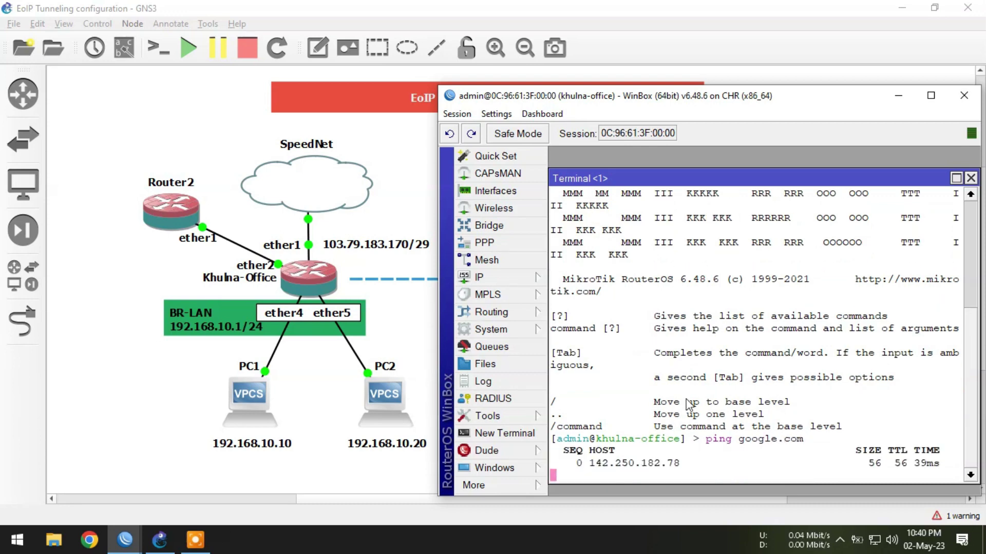
key(ctrl+c)
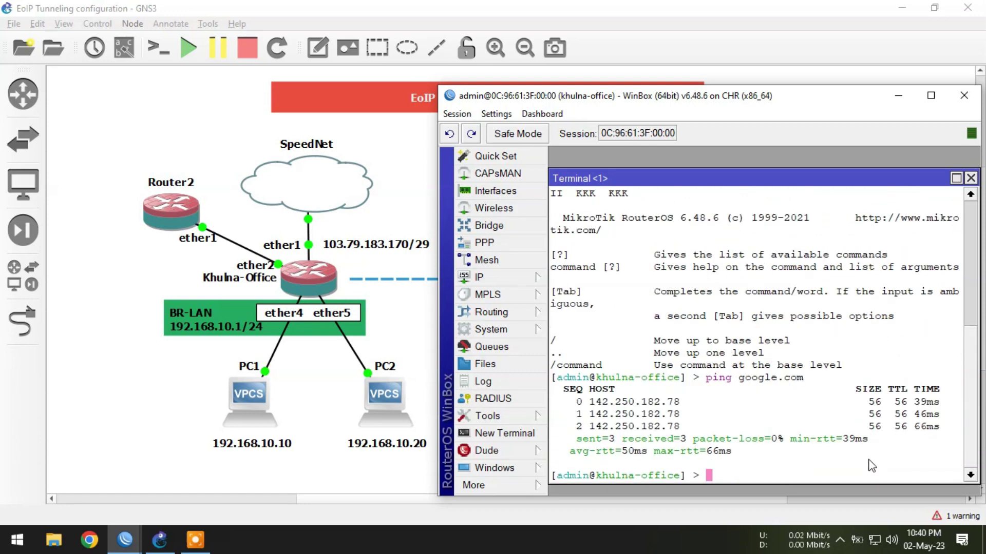
click(970, 178)
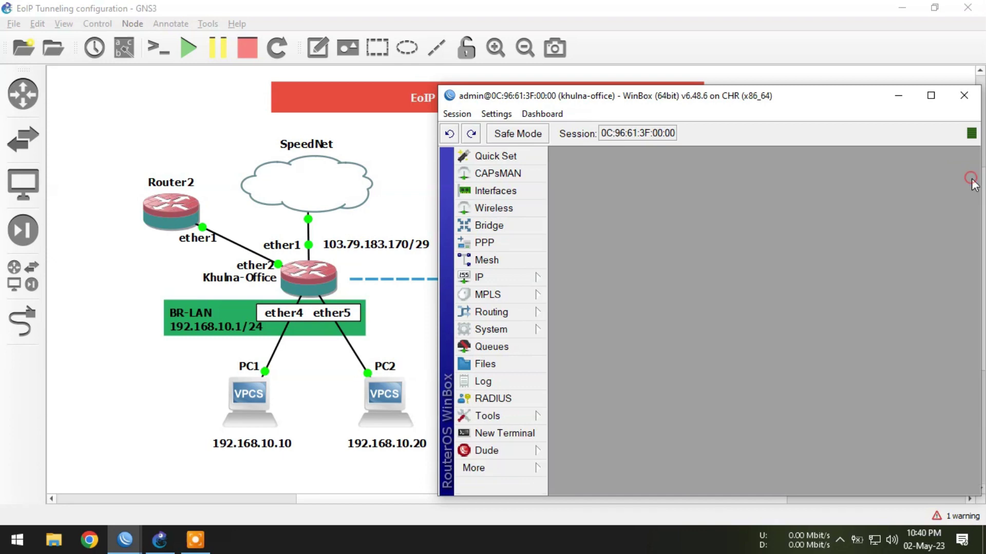
Minimize the khulna-office WinBox session and switch to the WinBox session of the dhaka-office router.
click(900, 100)
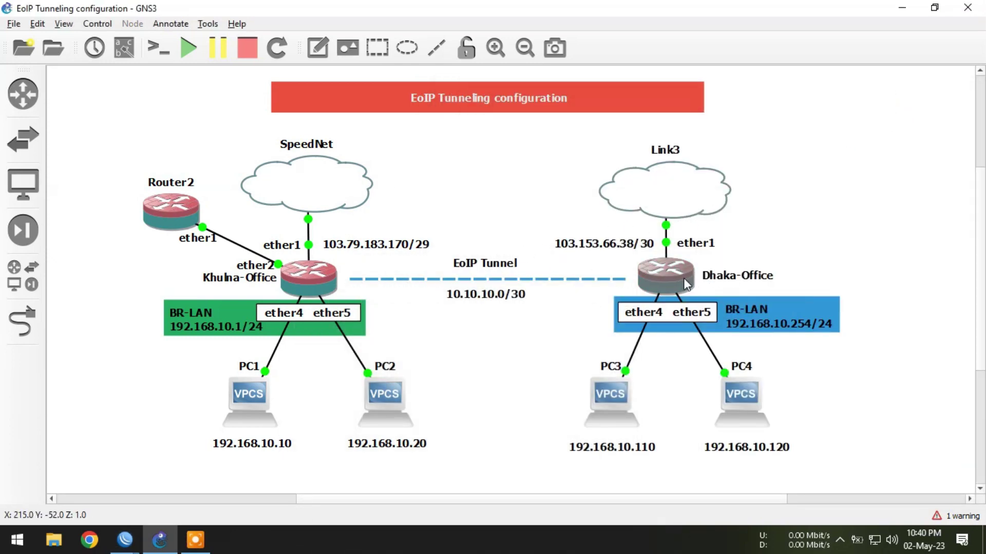
mouse_move(130, 529)
click(186, 462)
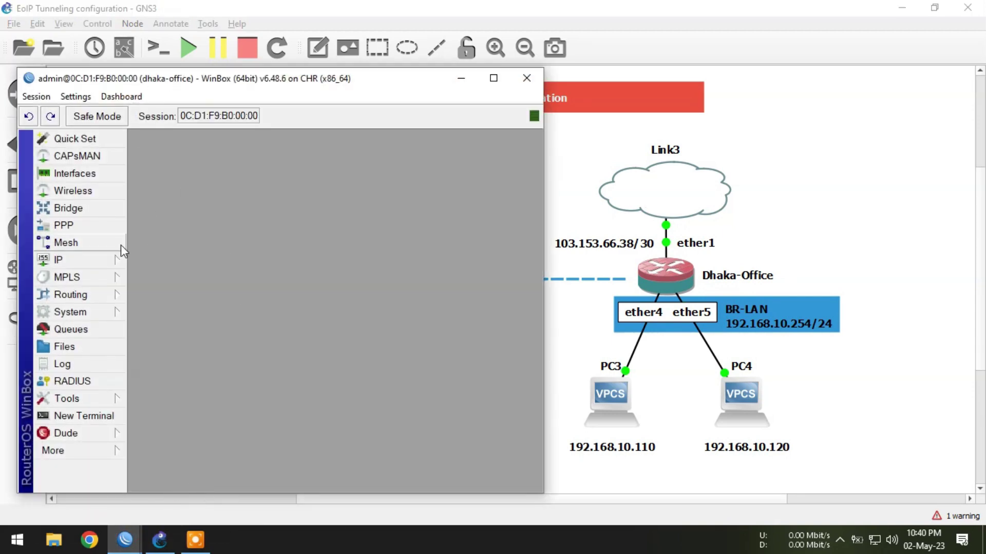
Create a bridge interface named bridge-lan on the dhaka-office router.
click(61, 210)
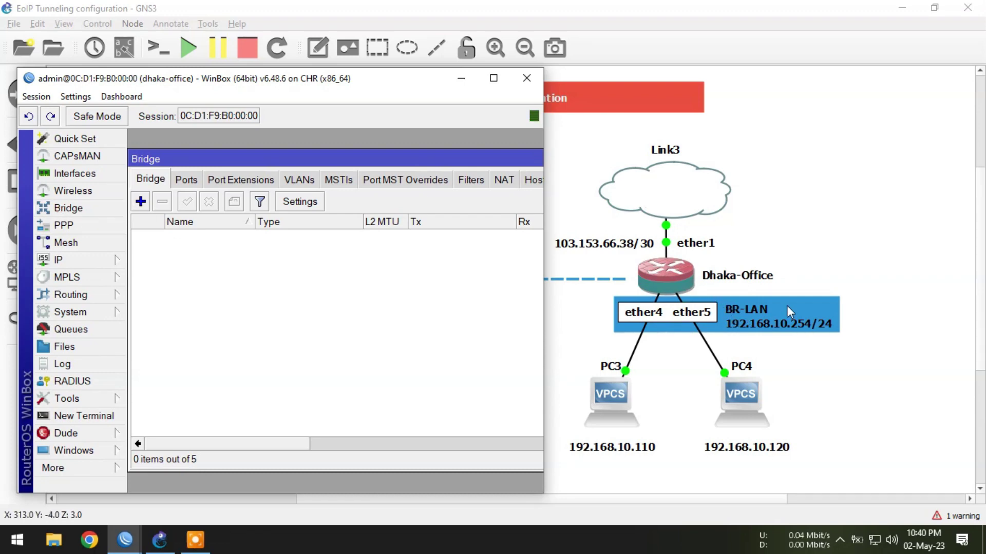
click(147, 203)
click(292, 183)
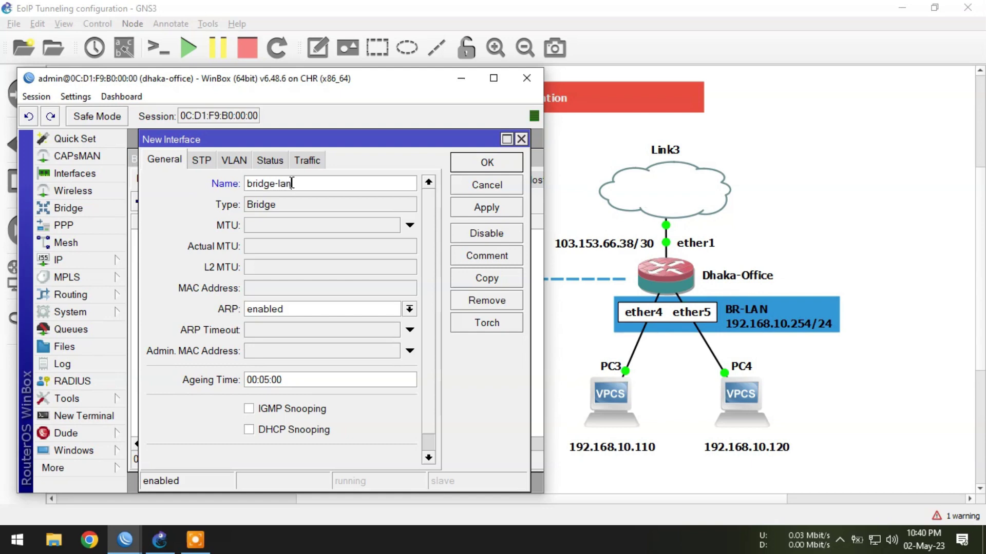
click(486, 162)
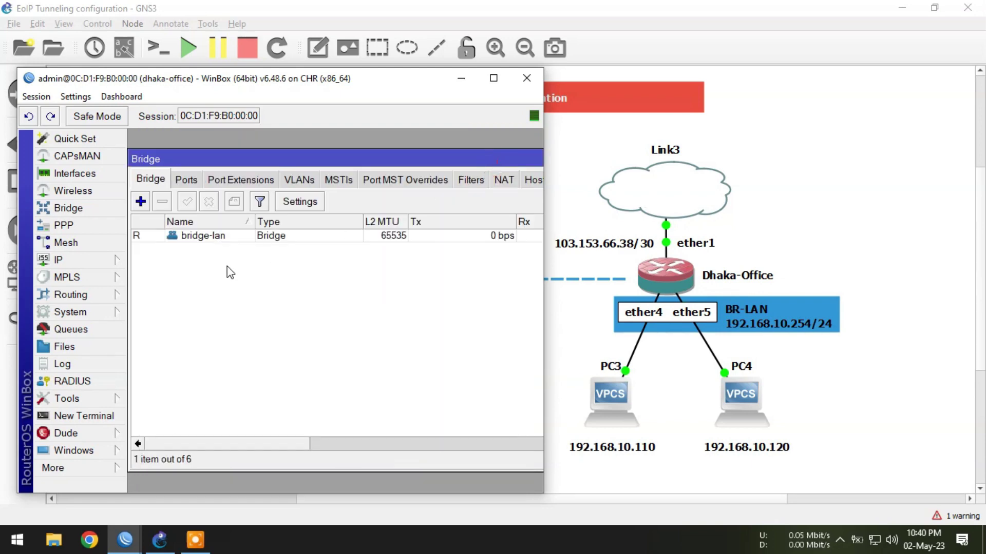
Add ether4 and ether5 as ports of the bridge-lan bridge.
click(186, 180)
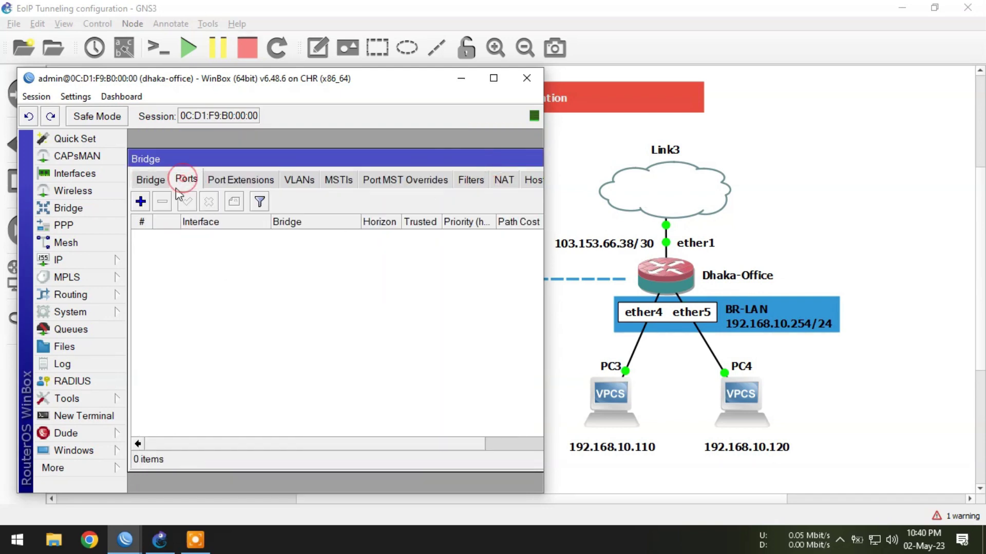
click(141, 201)
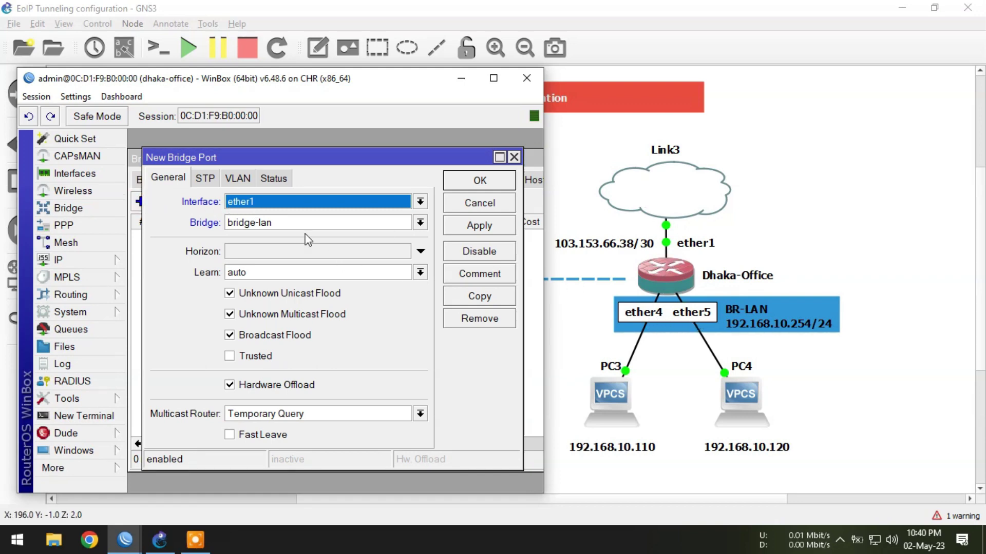
click(256, 202)
click(251, 268)
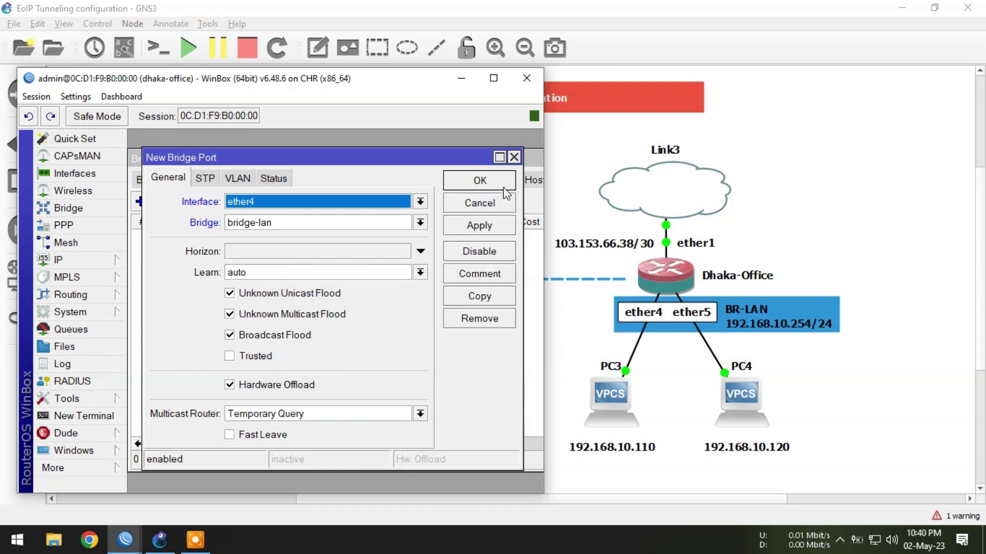
click(503, 185)
click(139, 200)
click(320, 196)
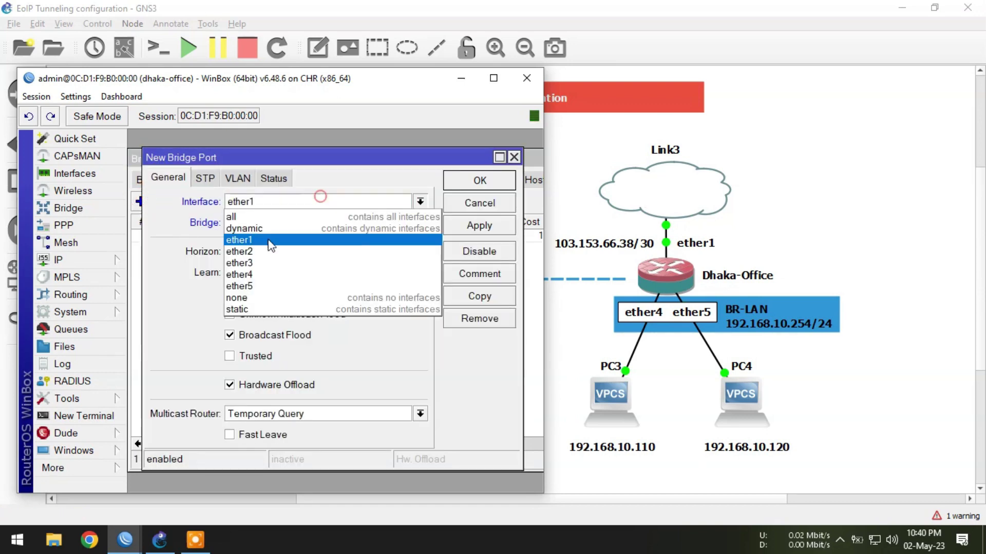
click(249, 286)
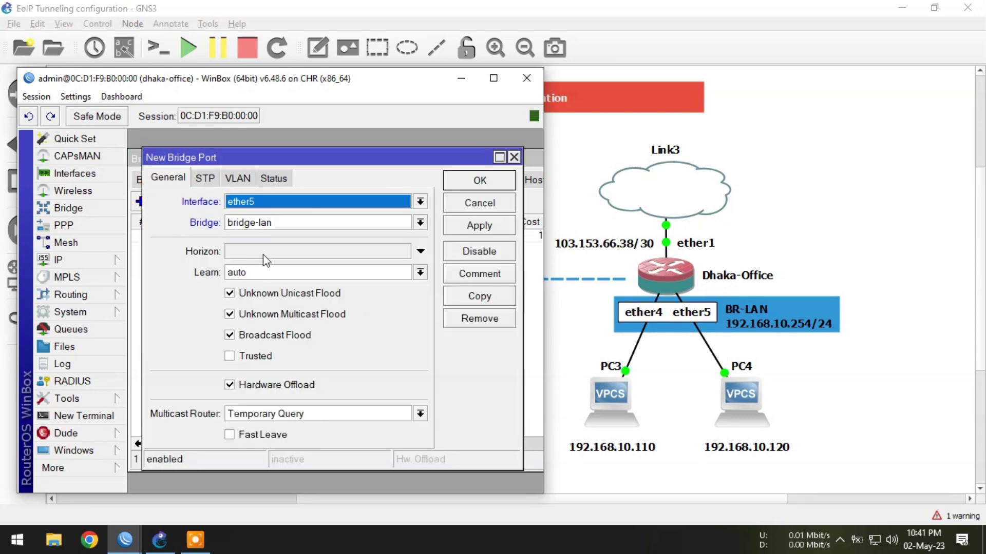
click(480, 181)
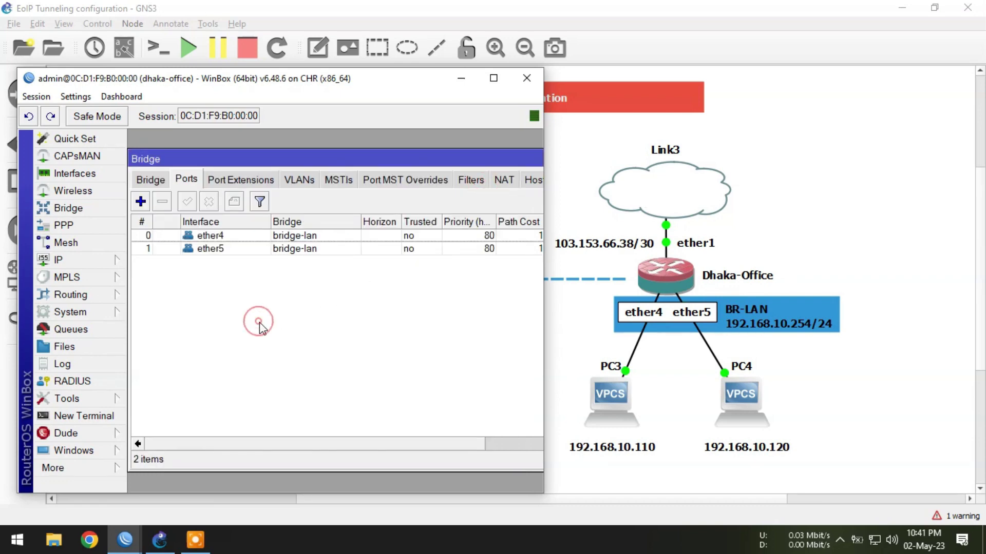
Assign the IP address 103.153.66.38/30 to ether1 with the comment WAN.
click(60, 260)
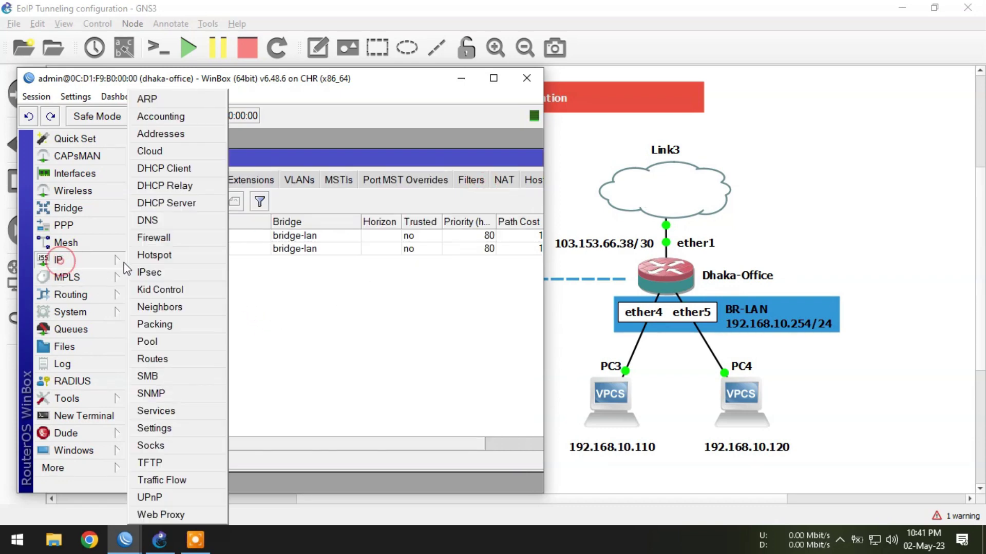
click(154, 133)
click(154, 165)
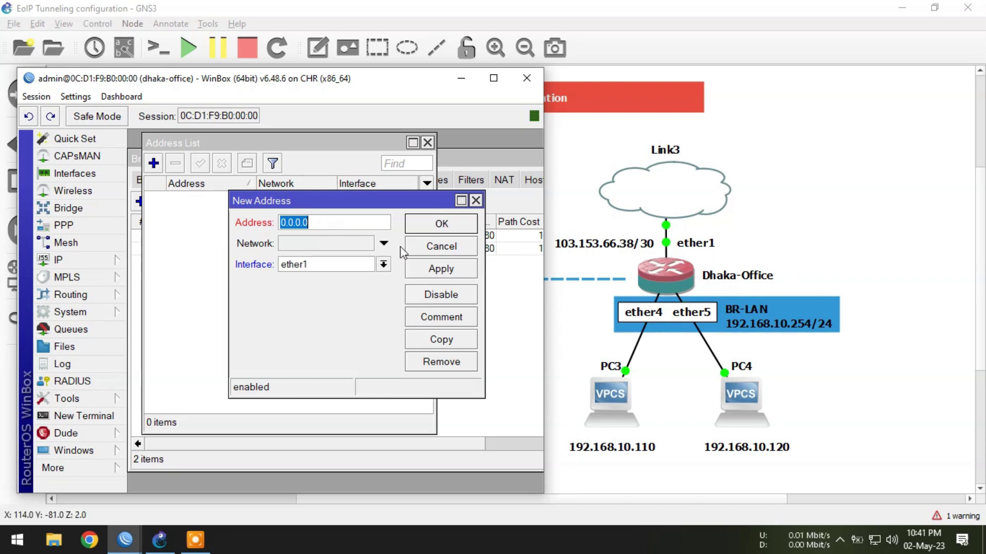
text(103.153.)
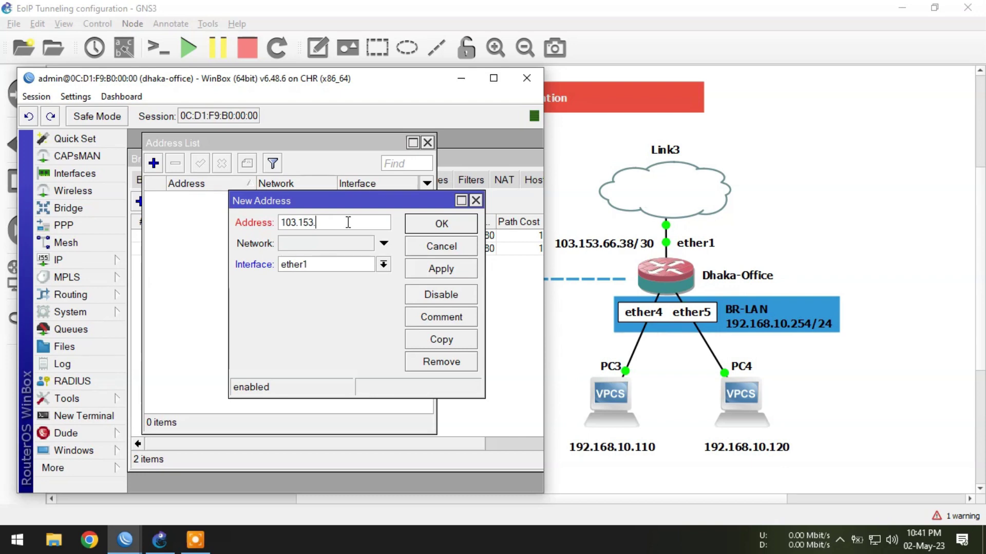
text(66.38/30)
click(441, 318)
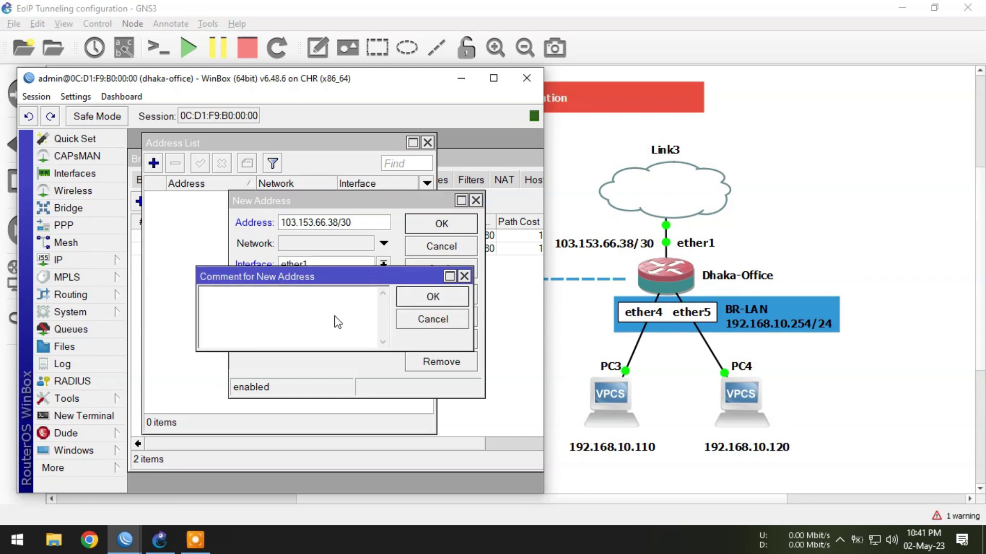
text(WAN)
click(433, 296)
click(437, 265)
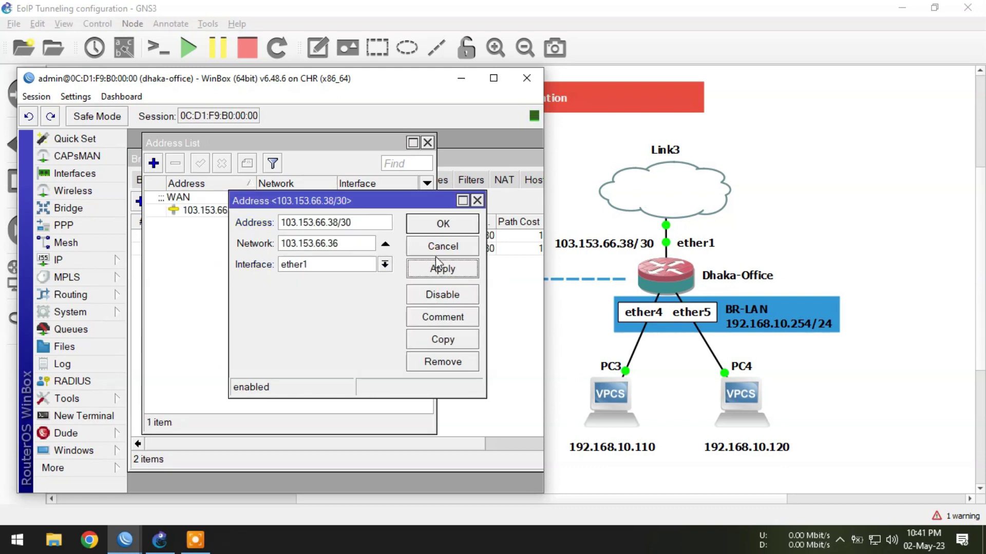
click(437, 224)
Assign the IP address 192.168.10.254/24 to the bridge-lan interface.
click(152, 163)
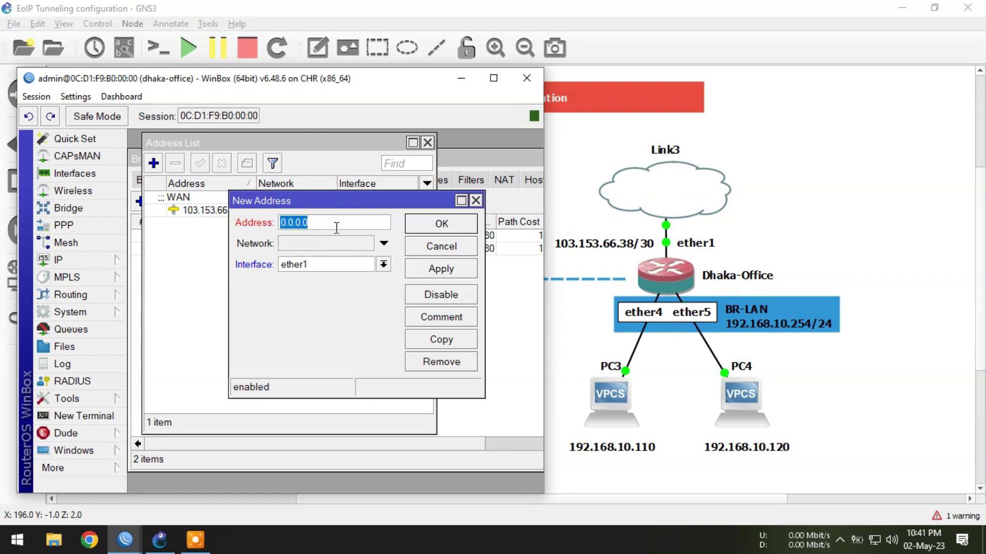
text(192.)
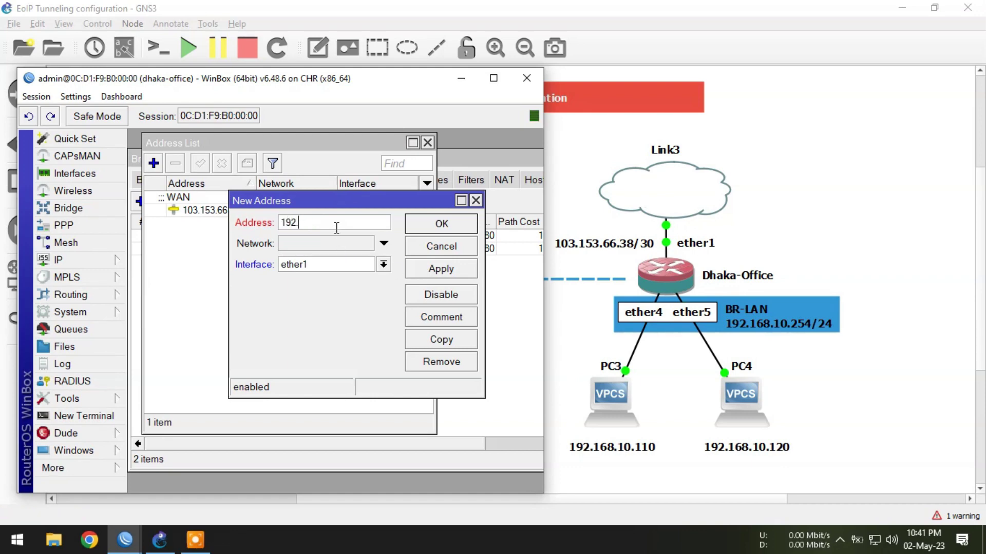
text(168.10.254/24)
click(320, 273)
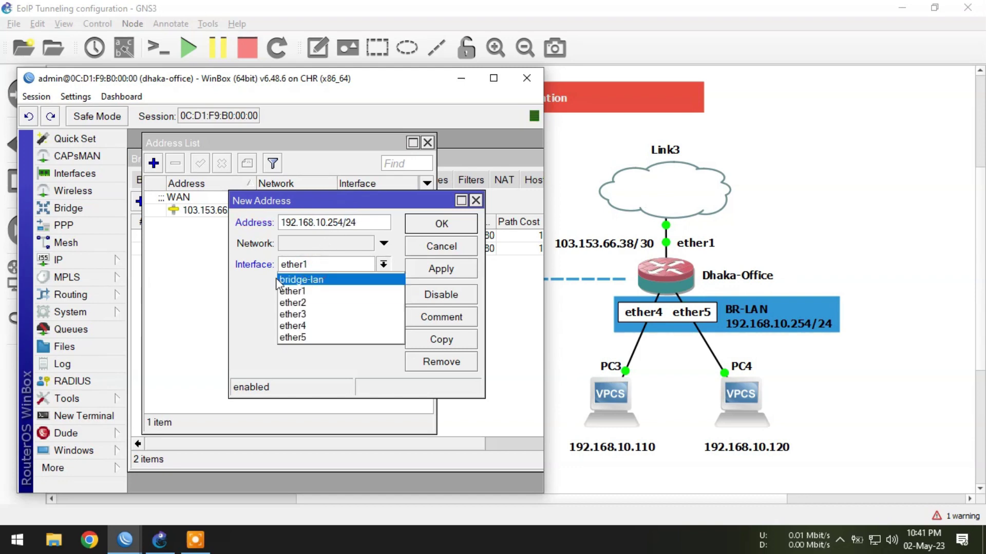
click(323, 280)
click(442, 223)
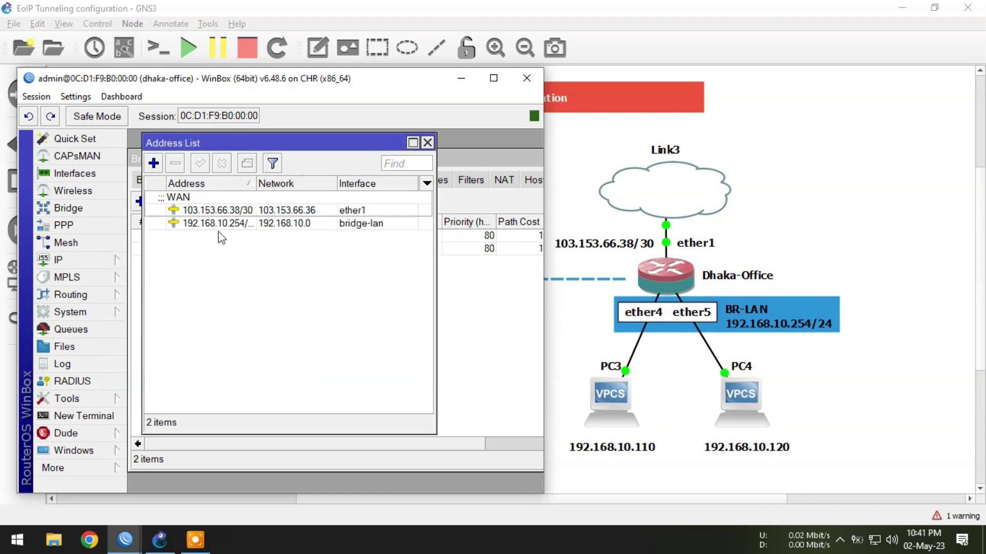
Add a default route for 0.0.0.0/0 through gateway 103.153.66.37 and close all open configuration windows.
click(74, 254)
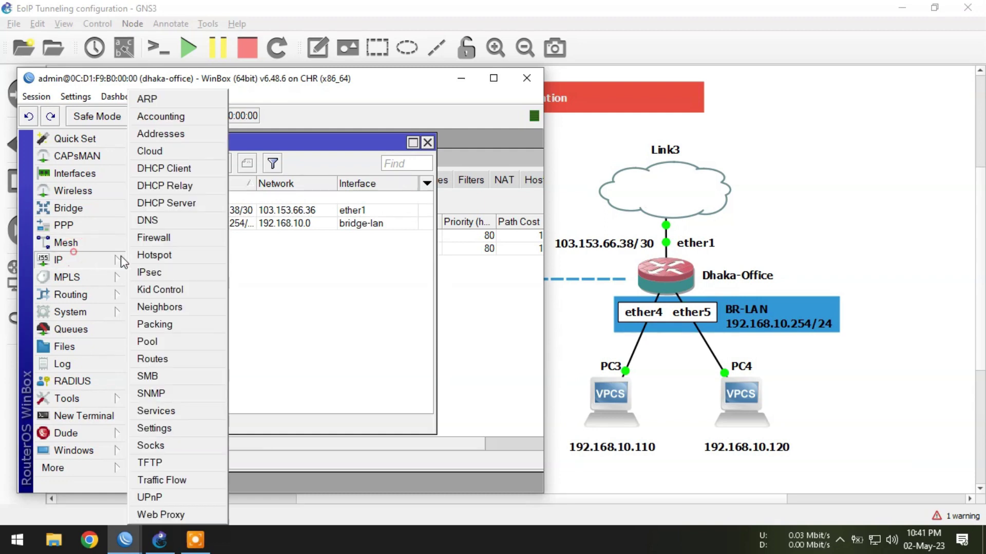
click(163, 359)
click(140, 219)
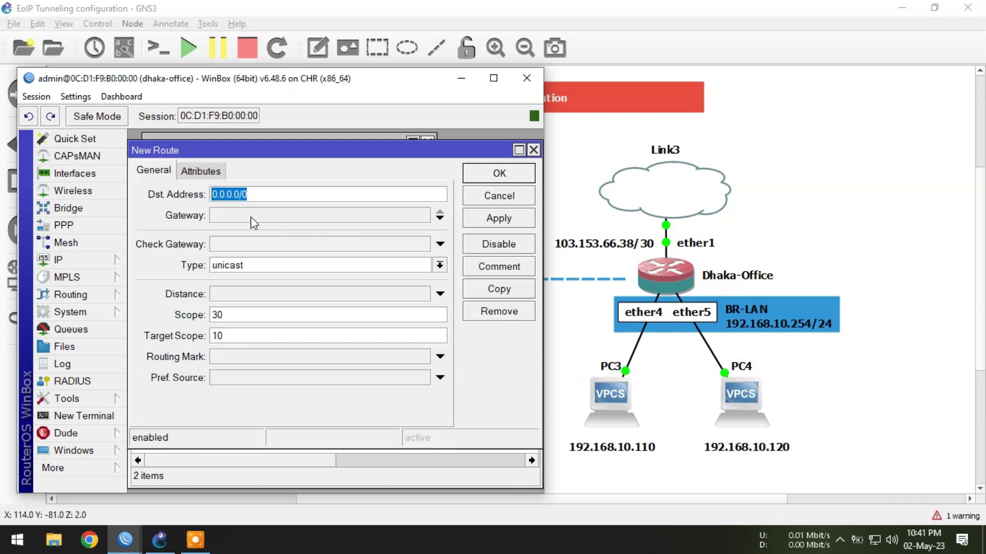
click(267, 218)
text(10)
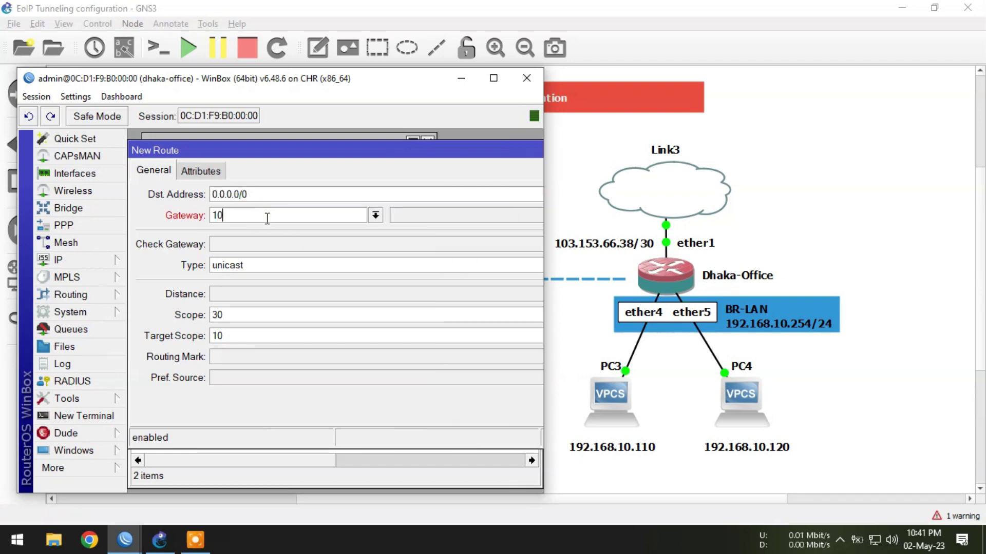
text(3.153.66.37)
key(Return)
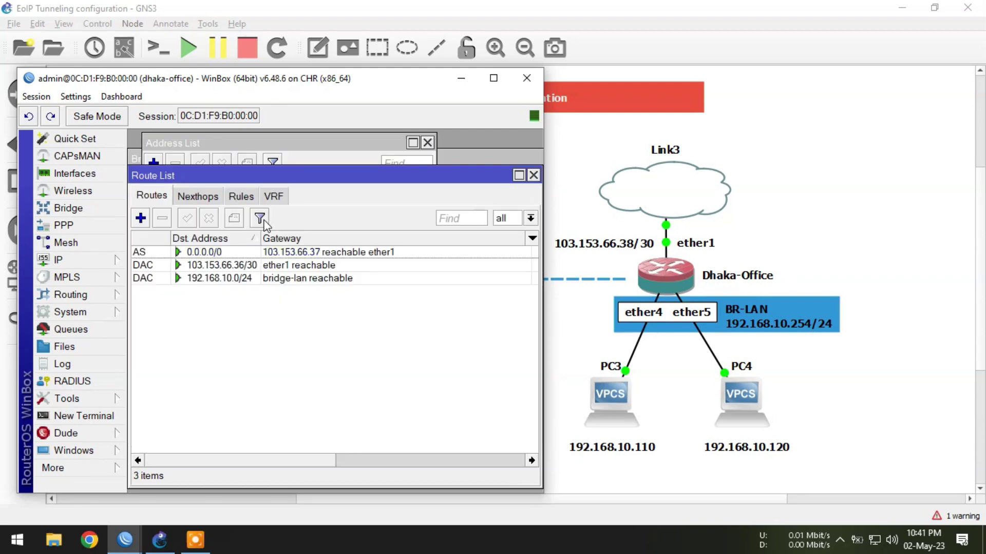
click(237, 252)
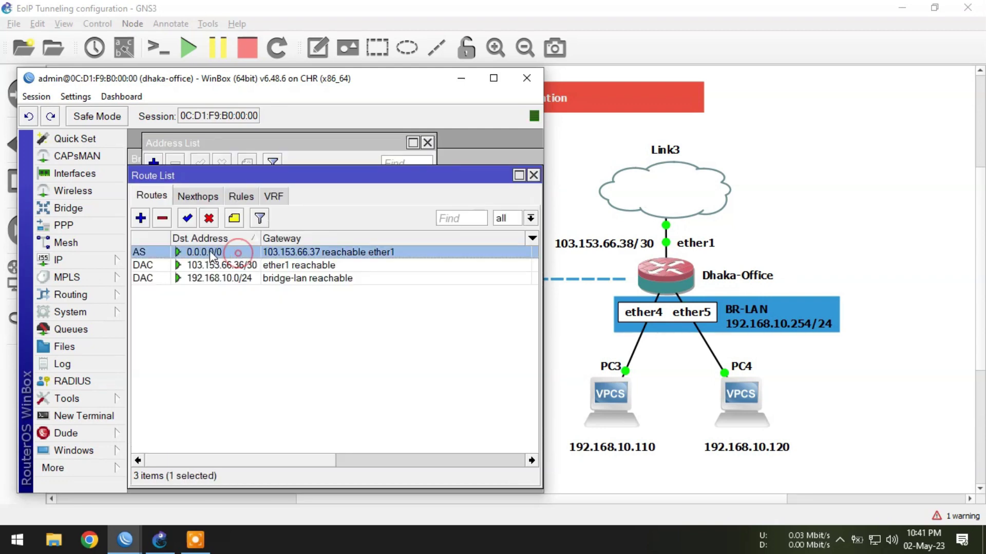
click(36, 97)
click(77, 203)
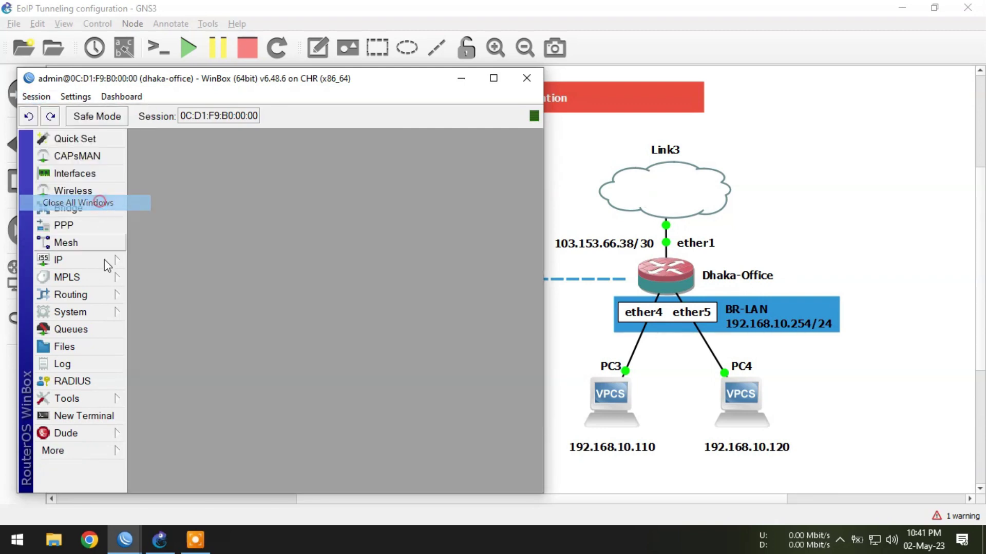
Open a new terminal on the dhaka-office router and set its DNS server to 8.8.8.8.
click(90, 415)
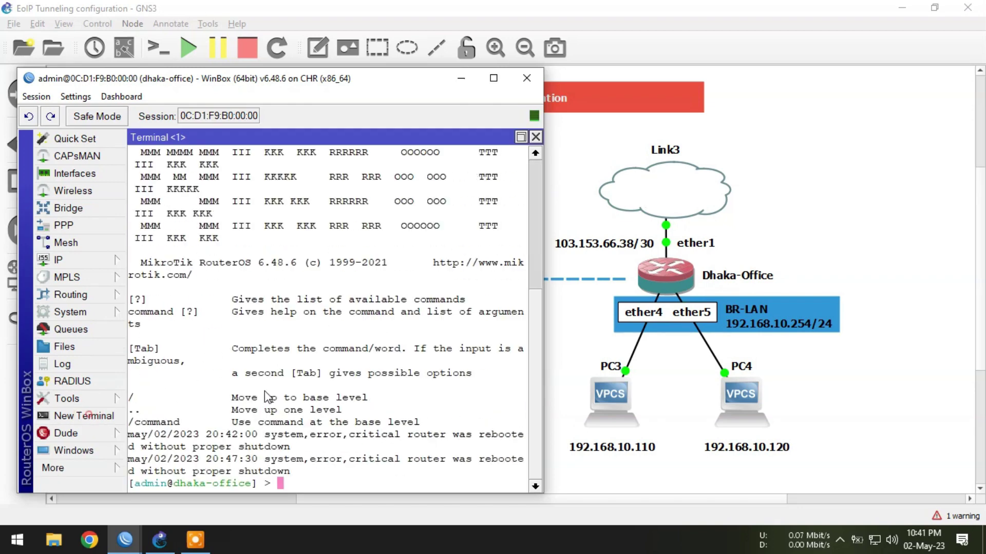
click(77, 260)
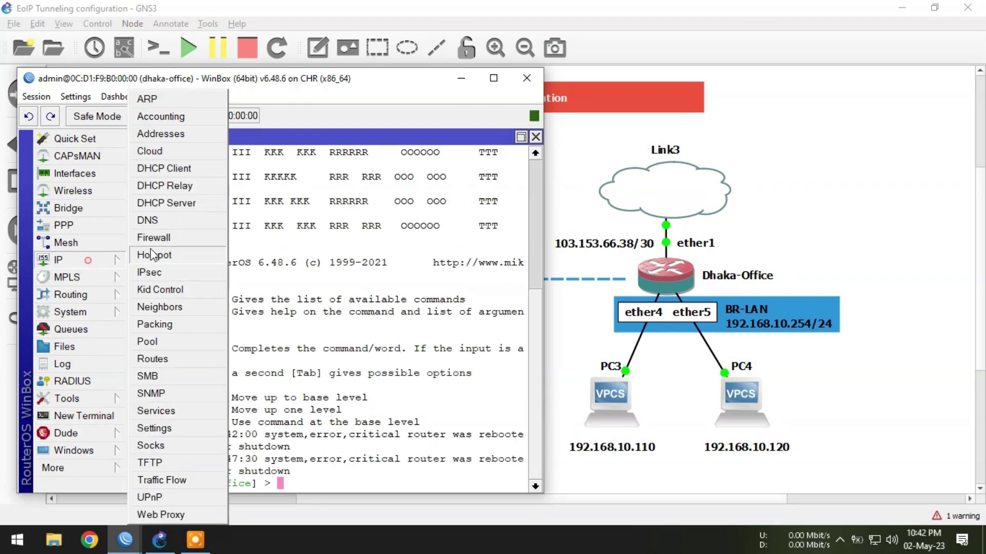
click(152, 221)
click(314, 163)
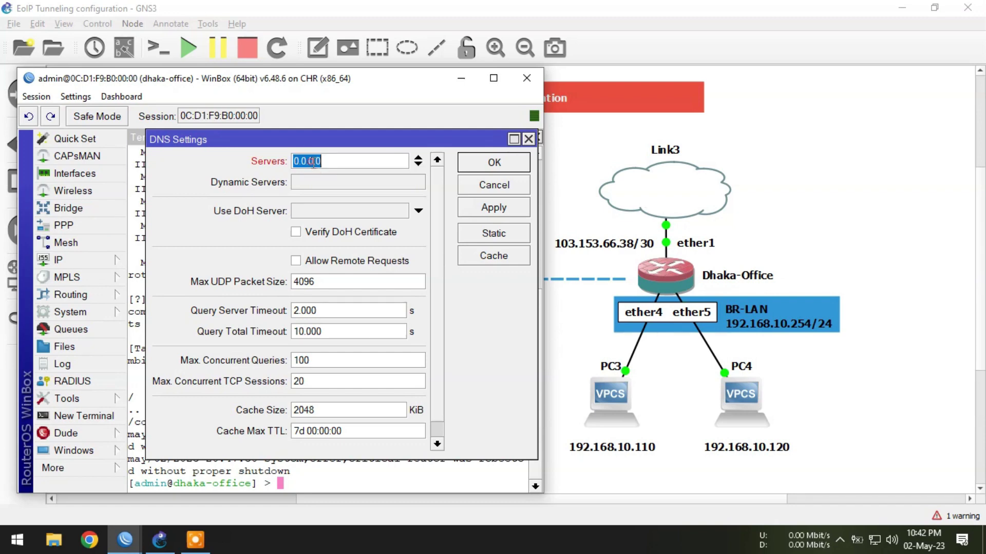
text(8.8.8.8)
click(493, 163)
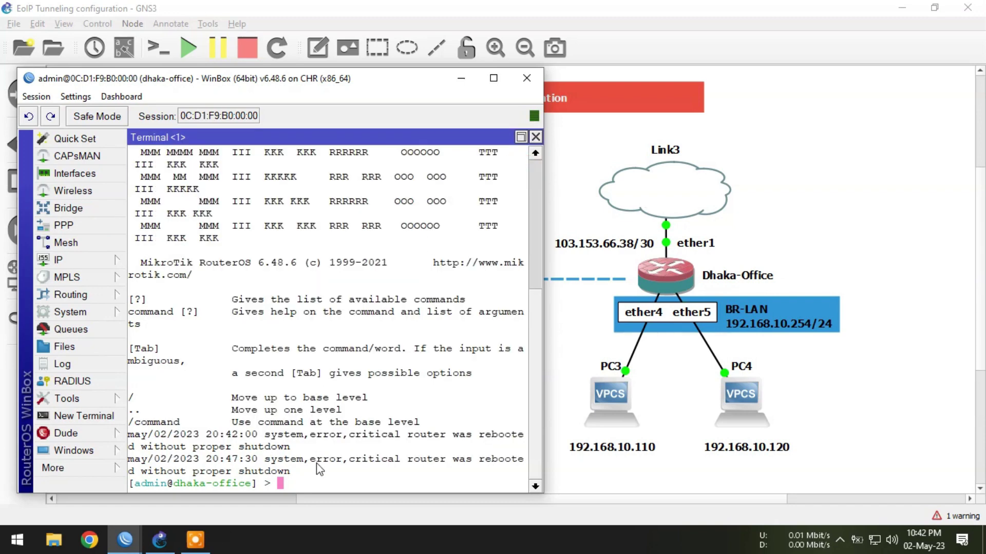
Test the dhaka-office router's internet access by pinging google.com, then stop the ping and minimize the WinBox session.
text(ping google.c)
text(om)
key(Return)
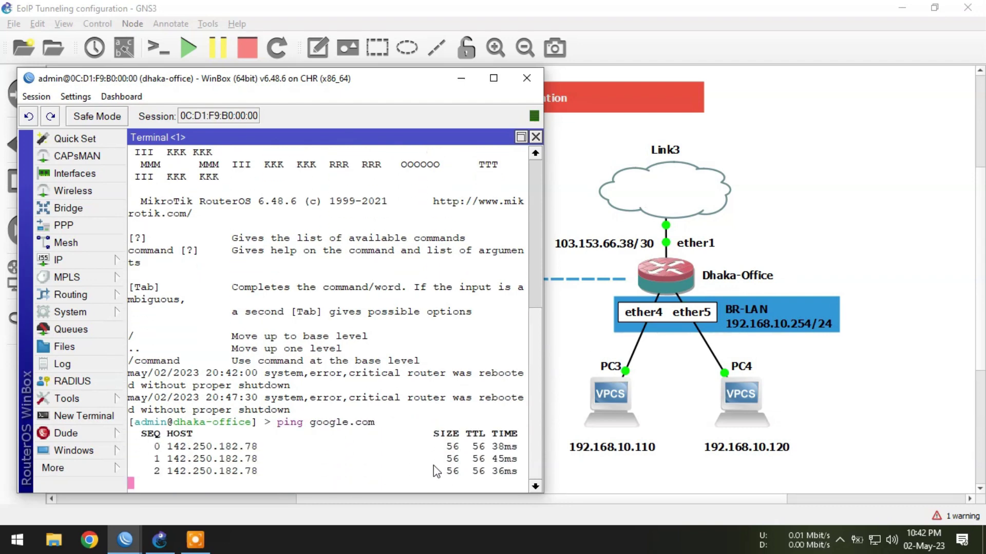
key(ctrl+c)
click(451, 81)
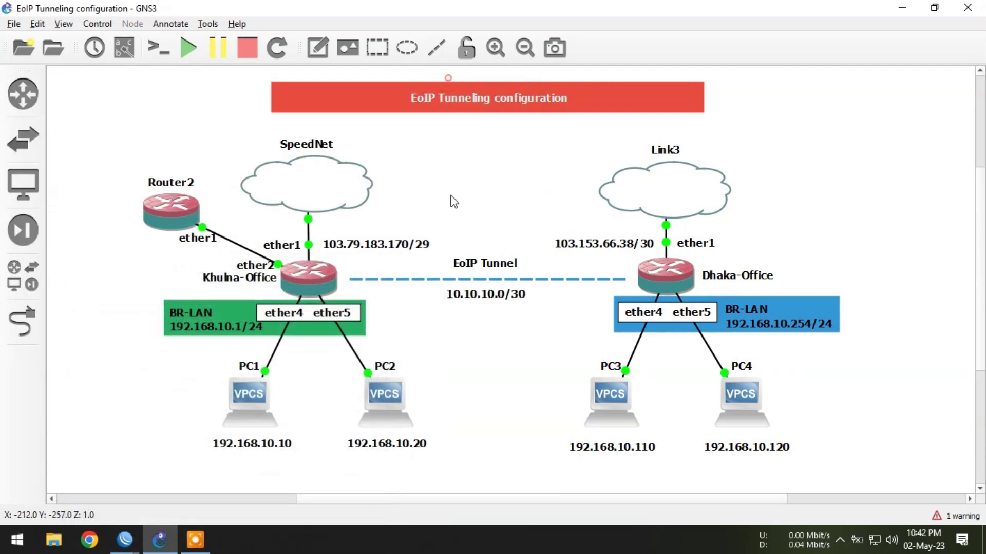
Open the console of PC1 and ping PC3 at 192.168.10.110 to test connectivity between the offices.
double_click(246, 397)
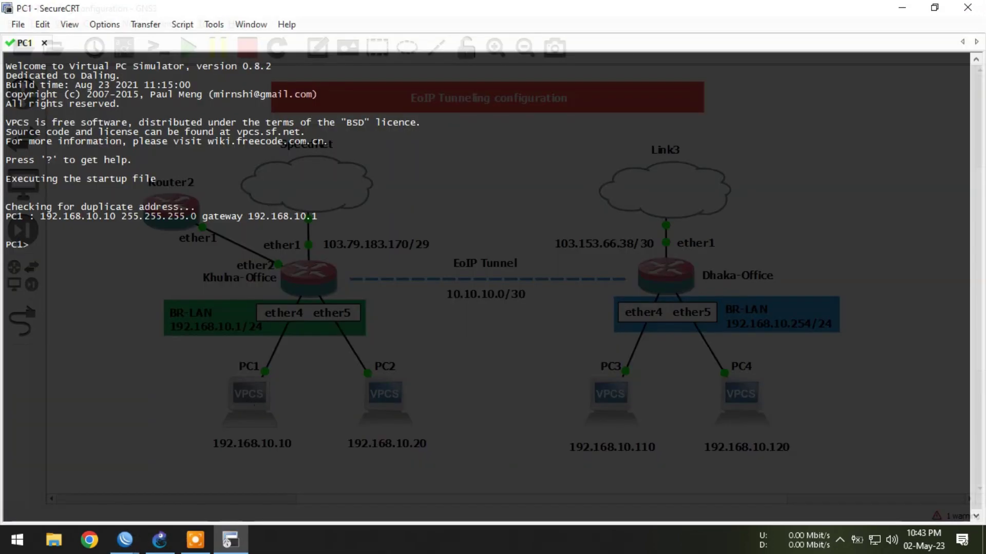
text(ping )
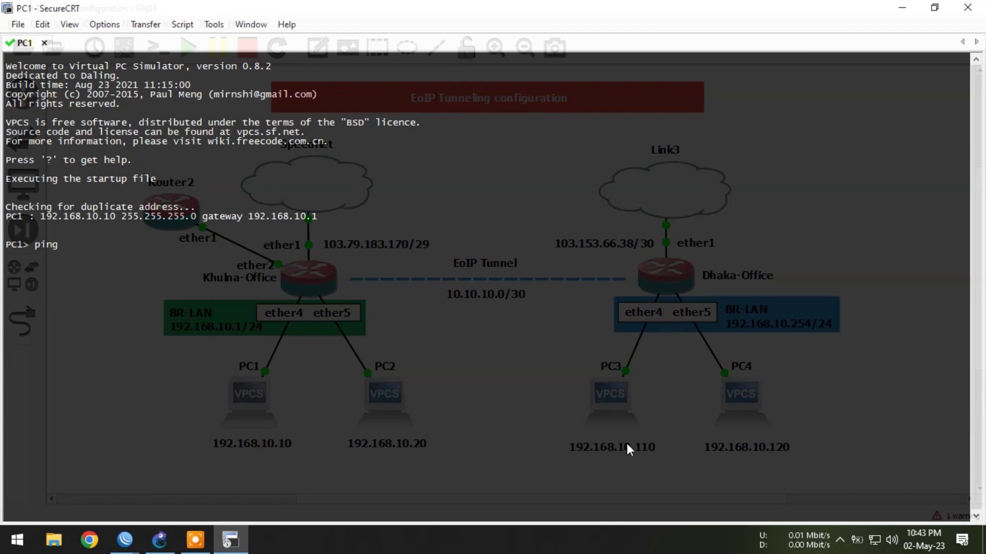
text(192.168.10.110)
key(Return)
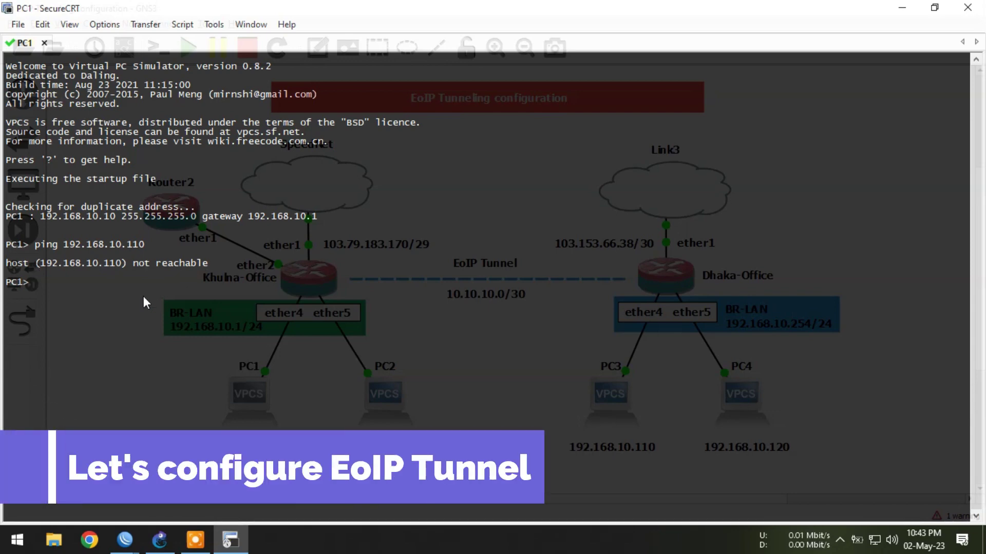
Minimize the PC1 console and switch to the WinBox session of the khulna-office router.
click(902, 7)
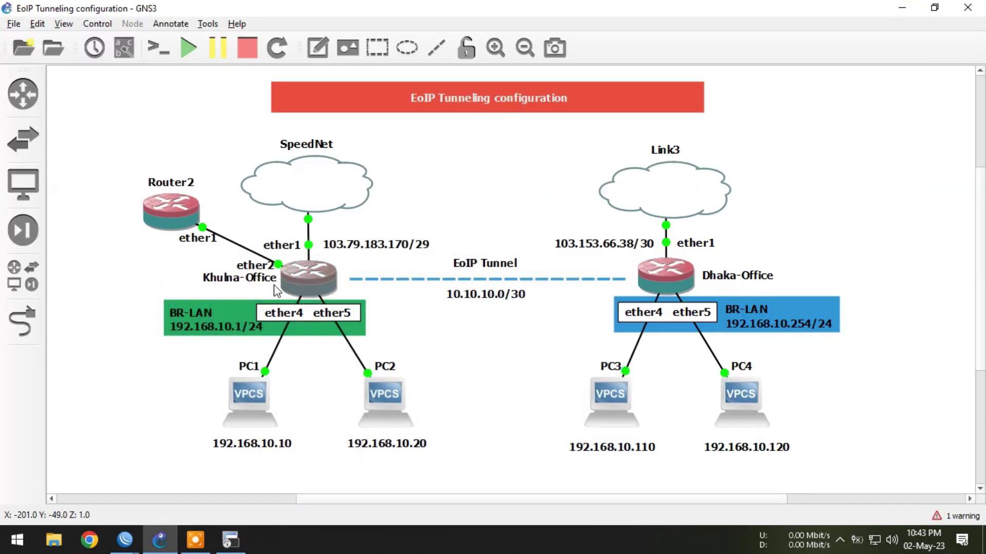
mouse_move(125, 539)
click(80, 499)
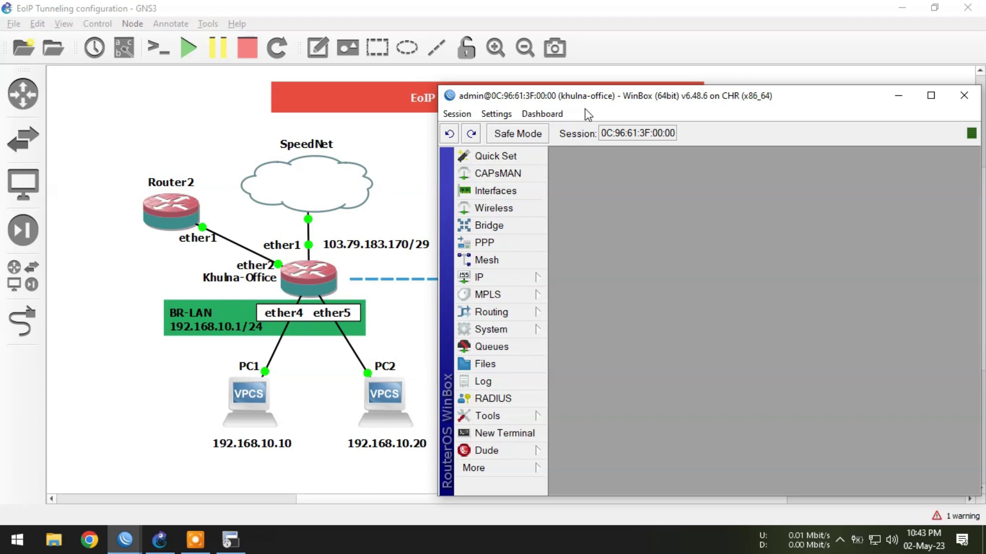
Start a new EoIP tunnel interface on the khulna-office router named to-dhaka with local address 103.79.183.170.
click(509, 191)
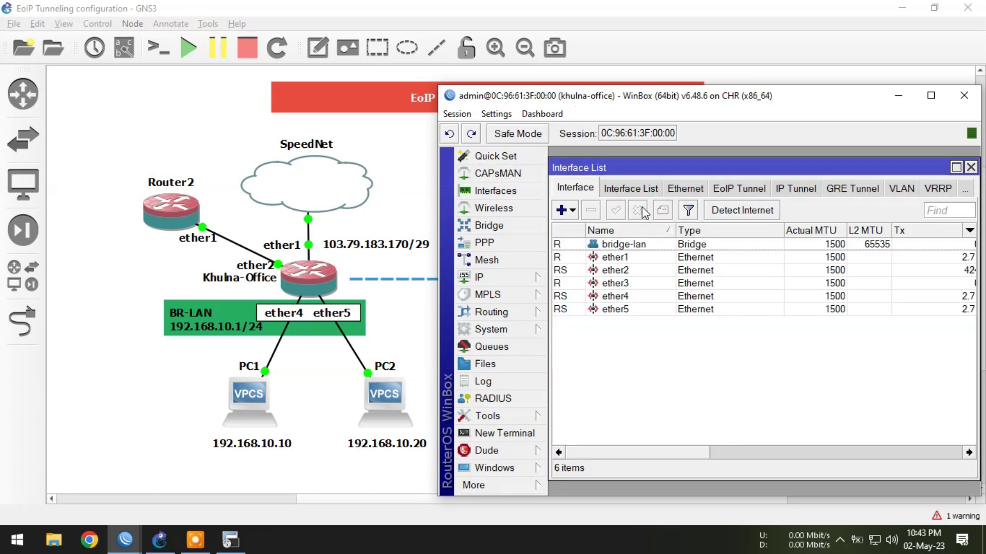
click(735, 192)
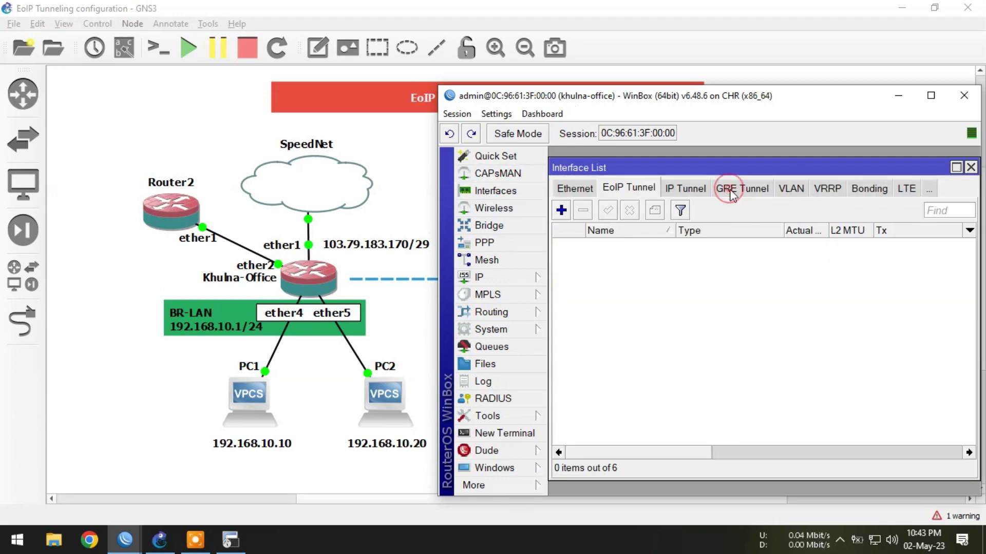
click(561, 210)
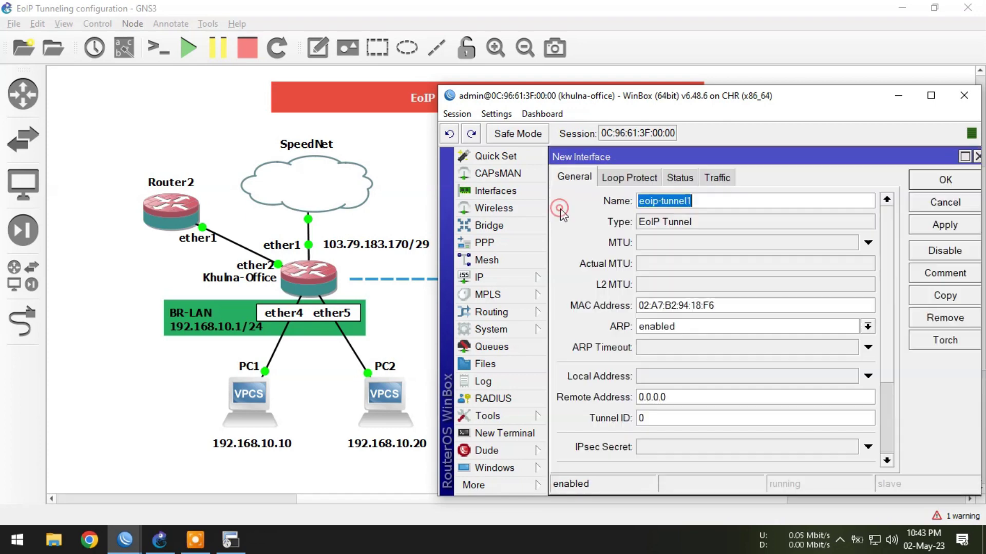
text(t)
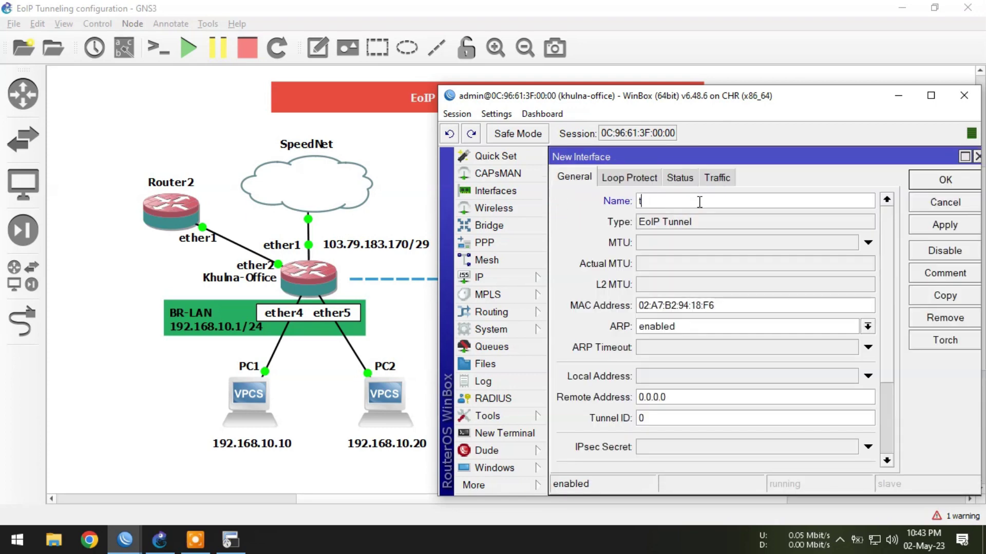
text(o-dhaka)
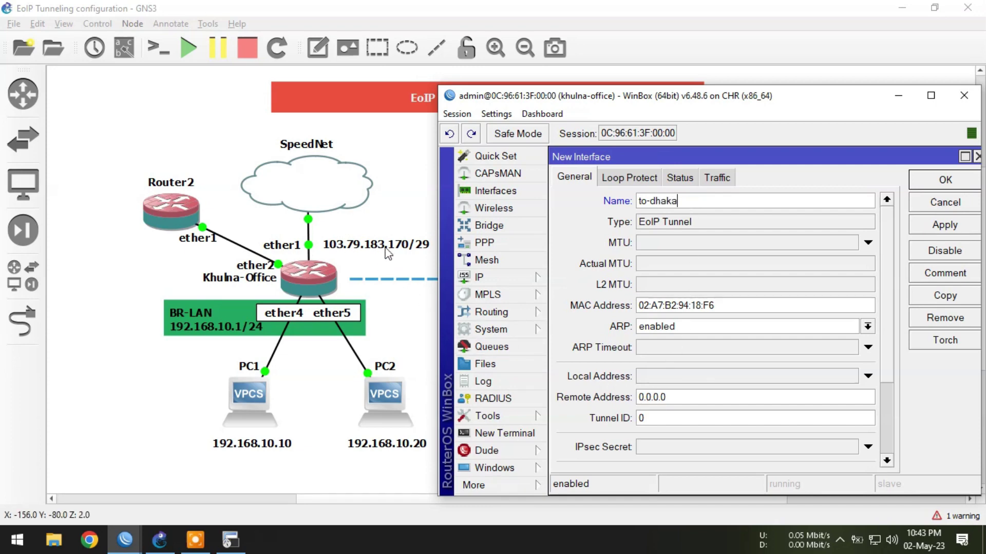
click(674, 376)
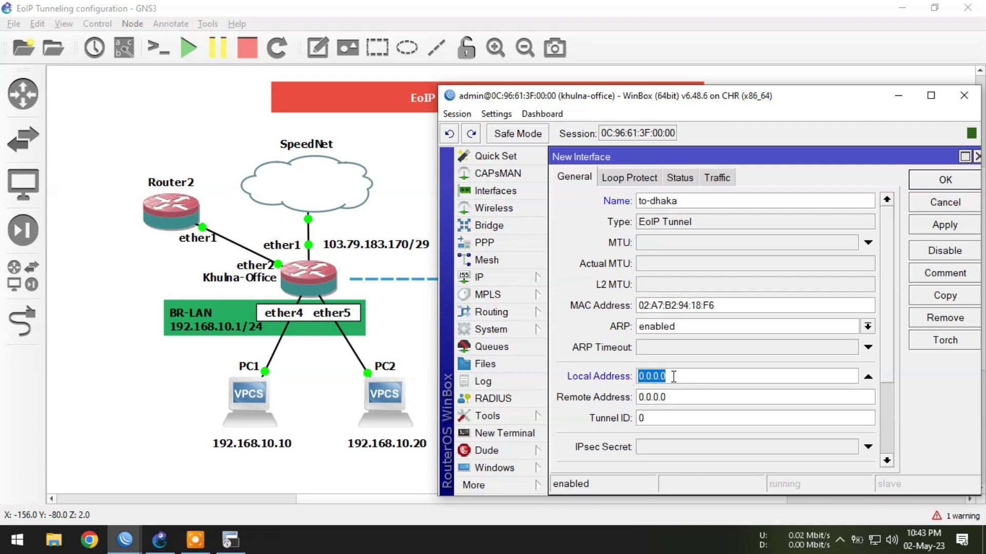
text(103.79.183.170)
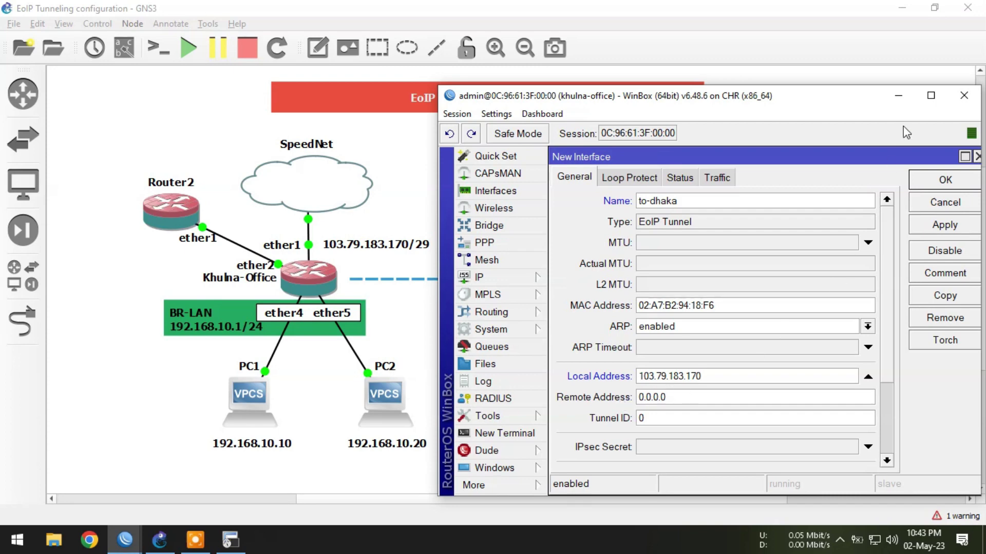
Consult the topology for the Dhaka address, then set the to-dhaka tunnel's remote address to 103.153.66.38 and its tunnel ID to 10.
click(898, 96)
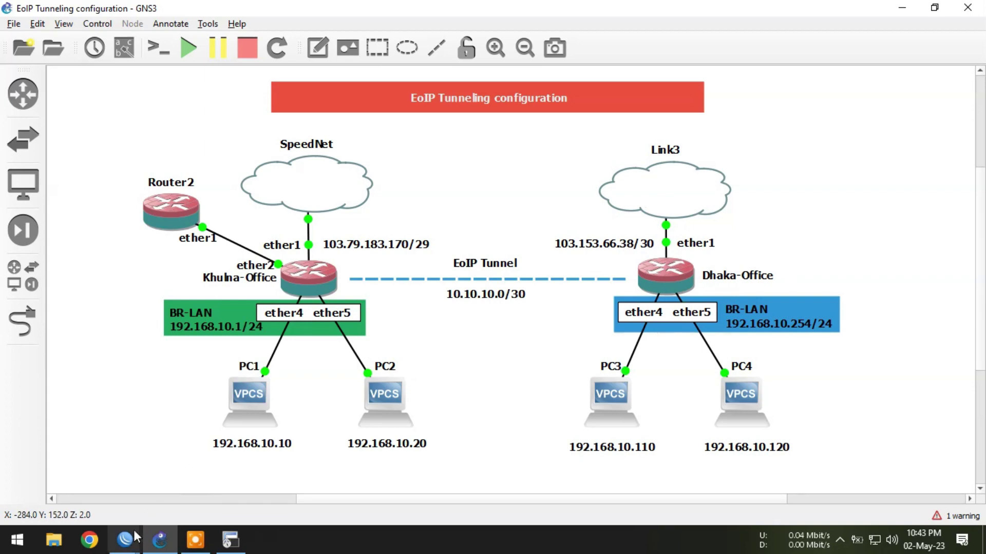
mouse_move(125, 539)
click(86, 492)
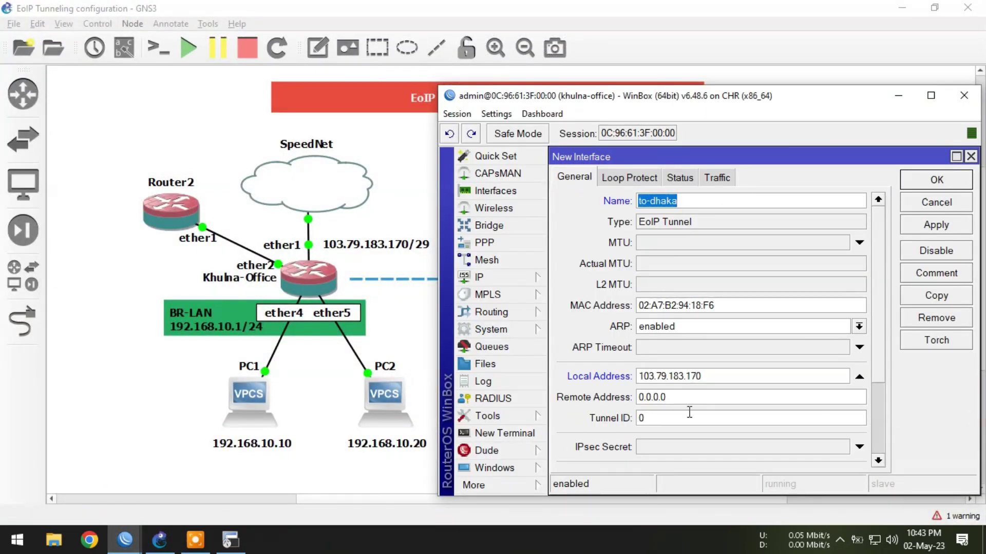
click(690, 399)
text(1)
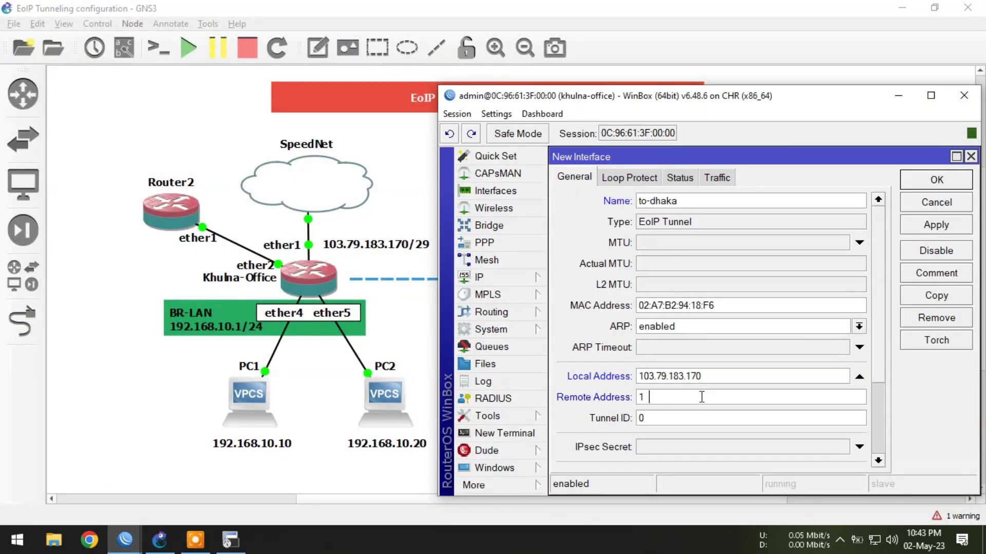
text(03.153.66.38)
double_click(683, 419)
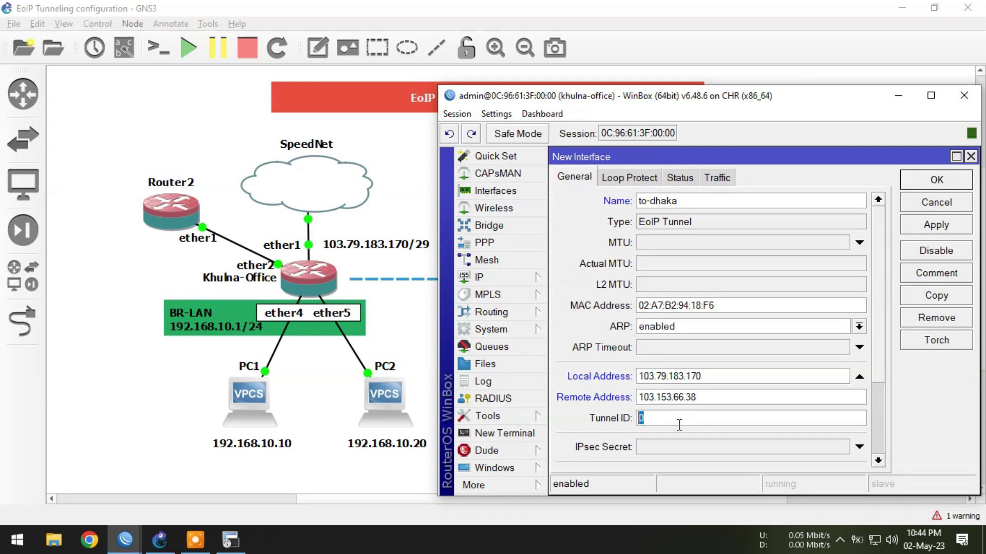
text(10)
Set the to-dhaka tunnel's MTU to 1500, save the interface and check its entry in the tunnel list.
click(667, 242)
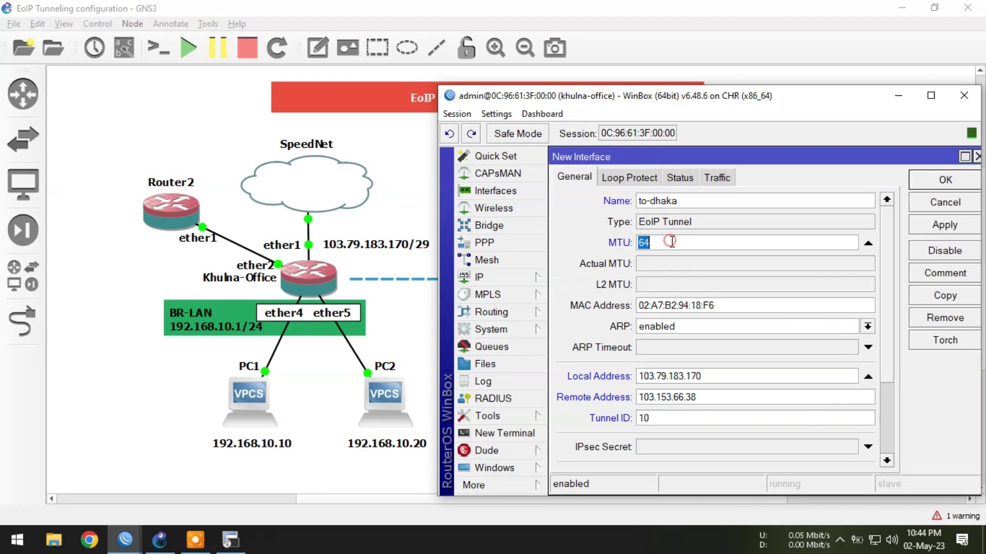
text(1500)
click(923, 227)
click(927, 187)
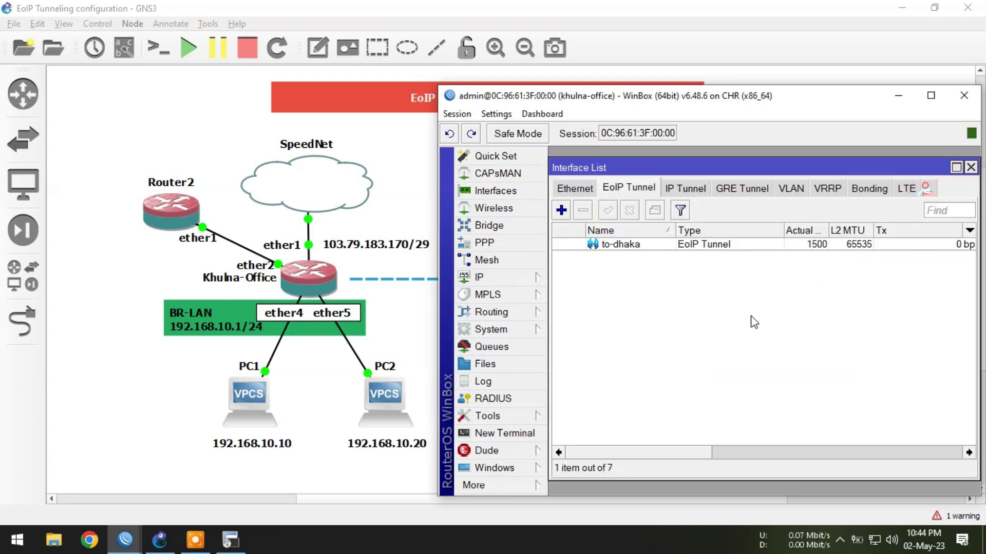
click(575, 245)
click(663, 297)
Minimize the khulna-office session, switch to the dhaka-office WinBox session and close its terminal.
click(898, 95)
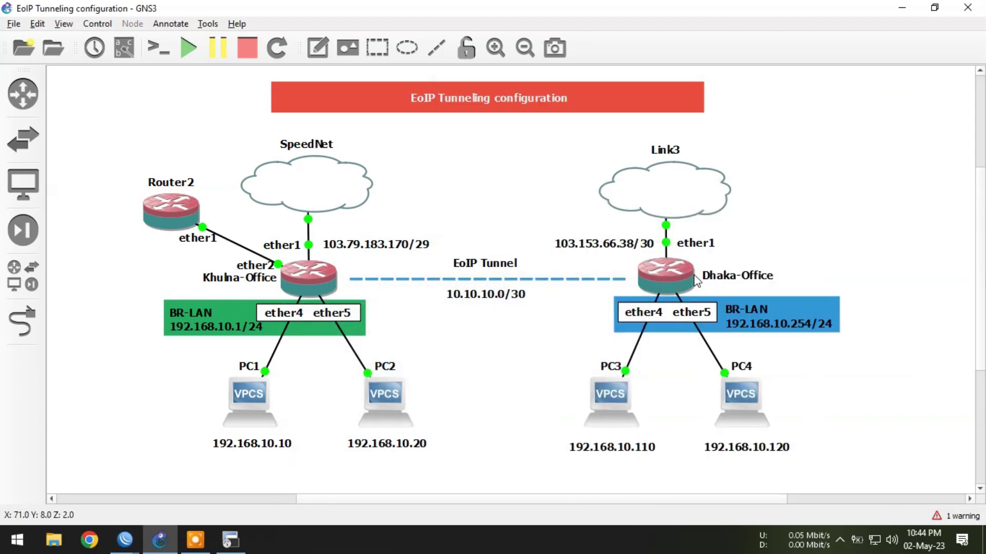
mouse_move(124, 541)
click(229, 471)
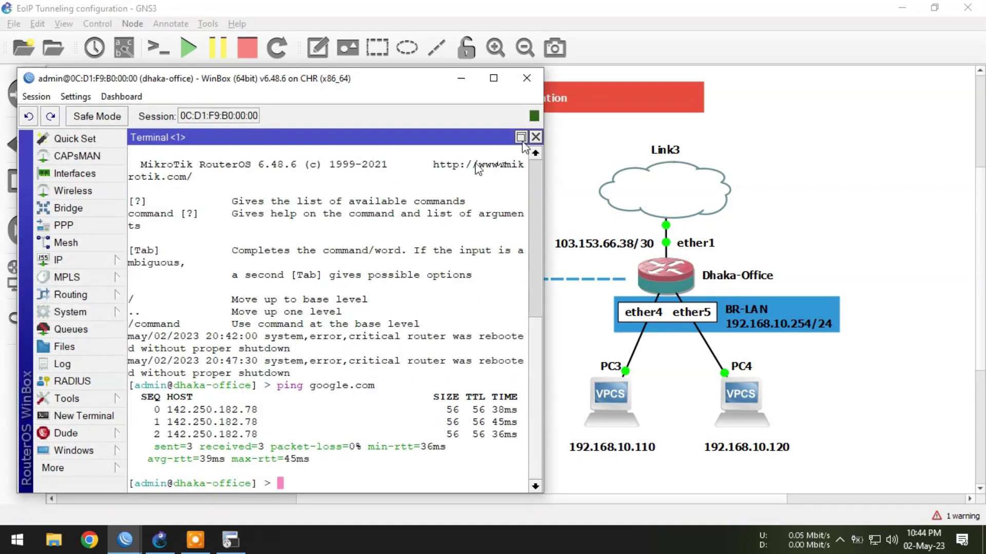
click(535, 137)
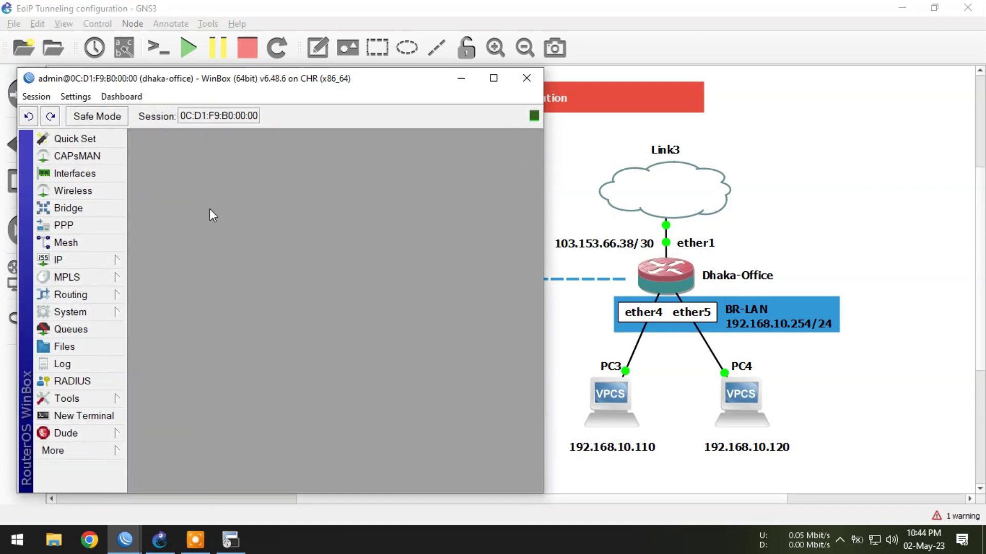
Start a new EoIP tunnel interface on the dhaka-office router named to-khulna with an MTU of 1500.
click(90, 177)
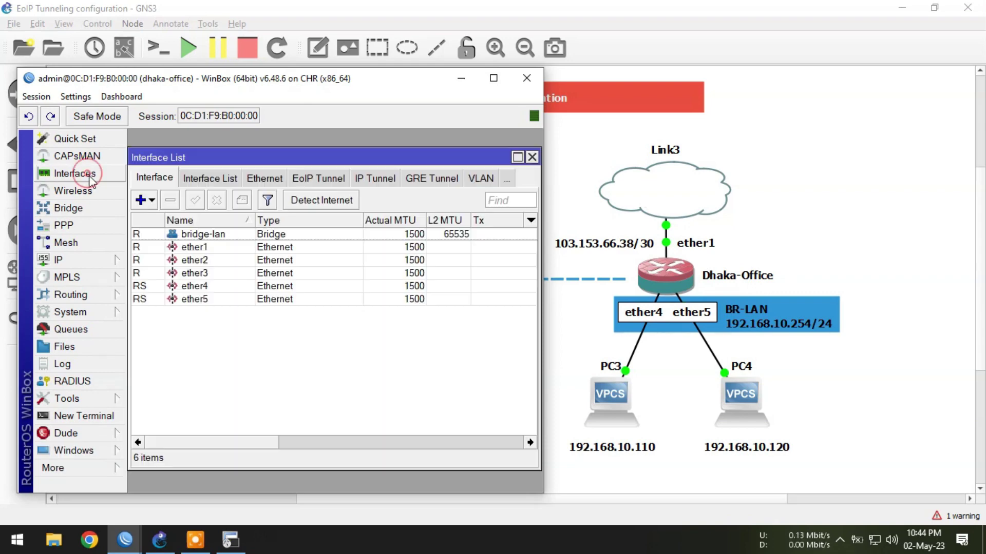
click(308, 179)
click(135, 202)
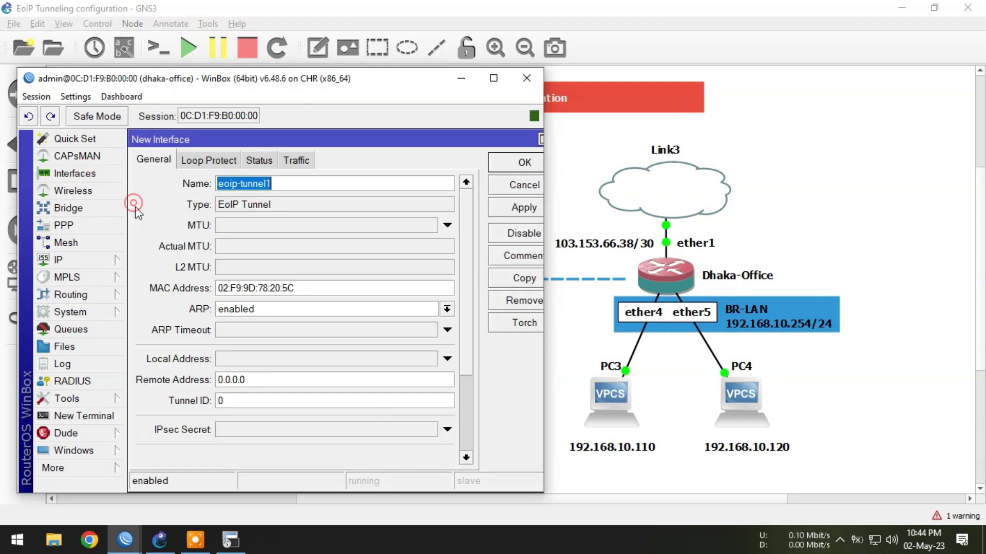
text(to-khulna)
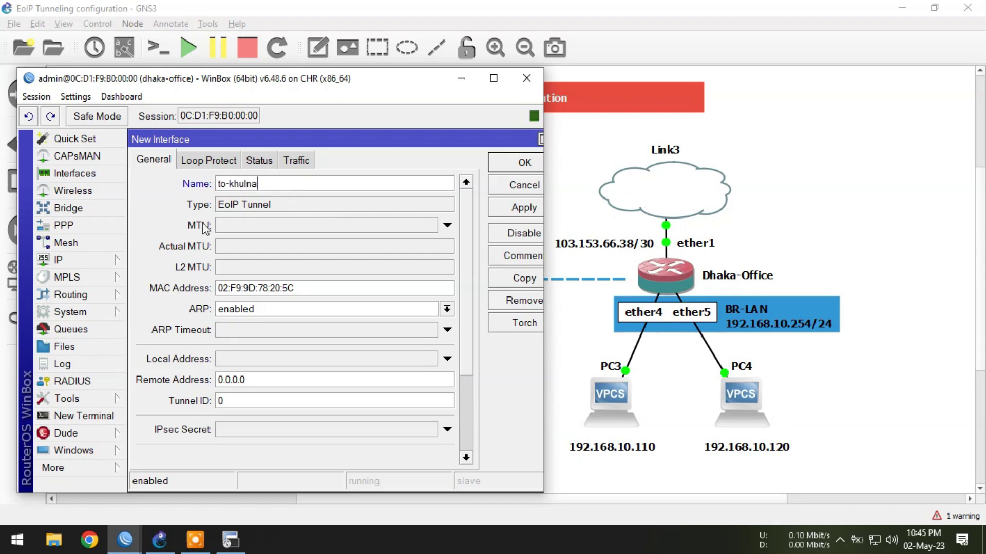
click(247, 225)
text(1500)
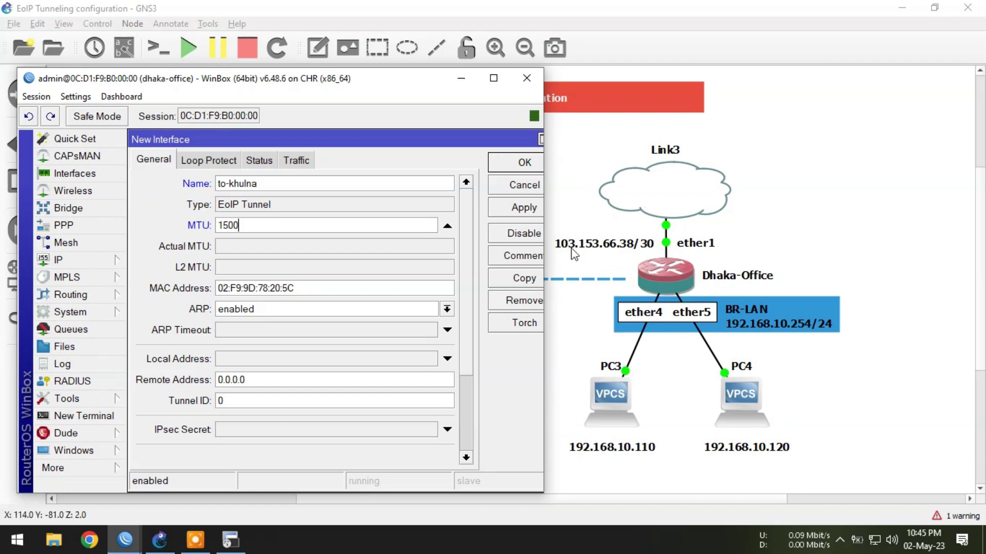
Set the to-khulna tunnel's local address to 103.153.66.38.
click(251, 359)
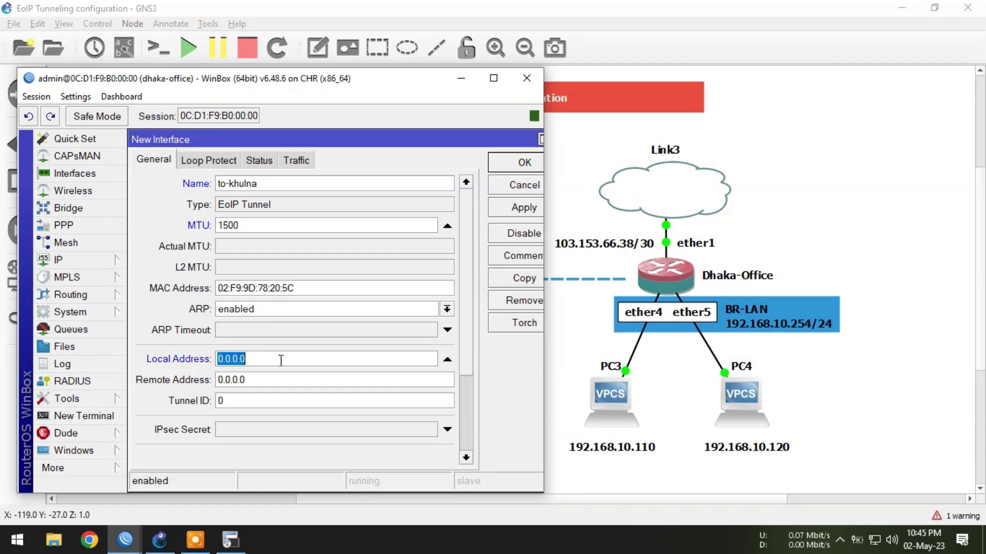
text(103.153)
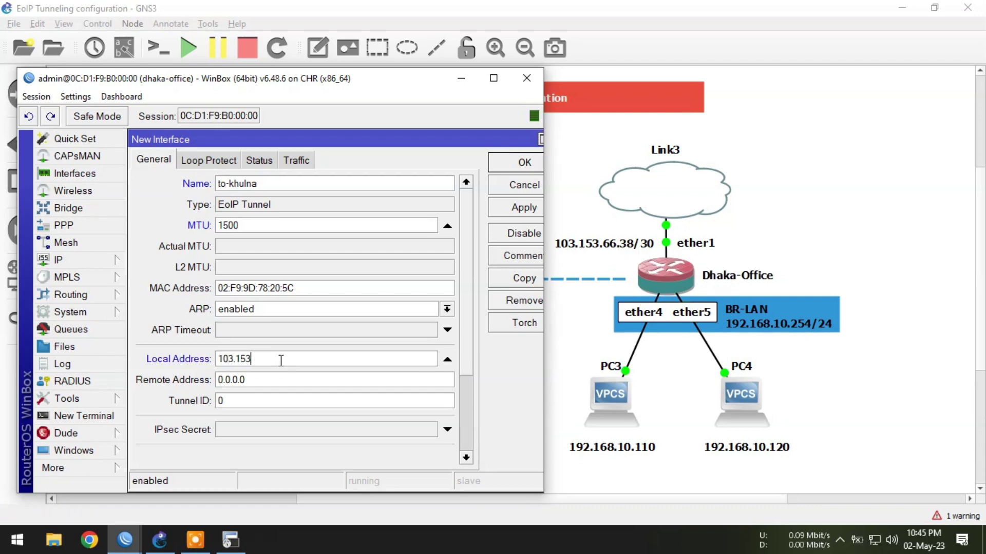
text(.66.38)
Set the to-khulna tunnel's remote address to 103.79.183.170 and its tunnel ID to 10, and save the interface.
click(272, 378)
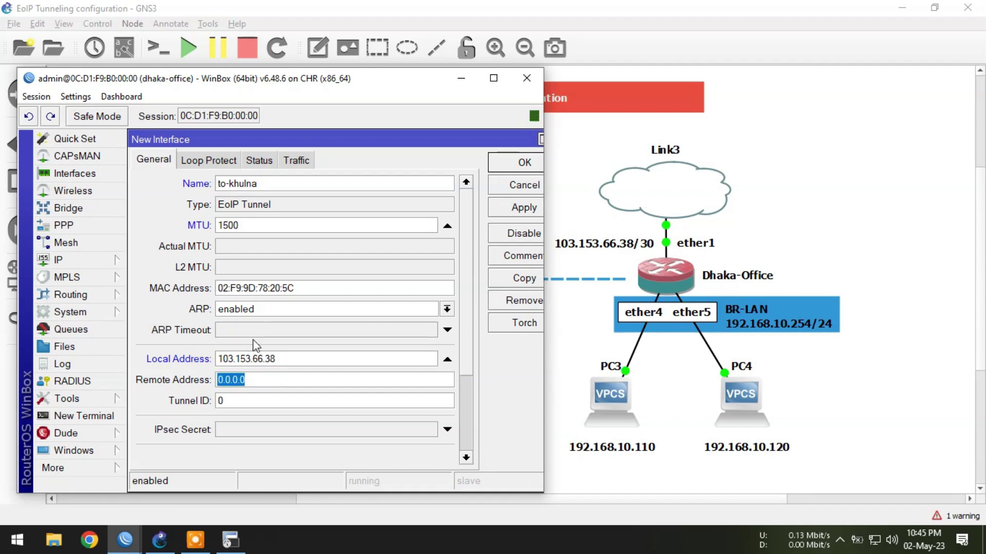
click(461, 79)
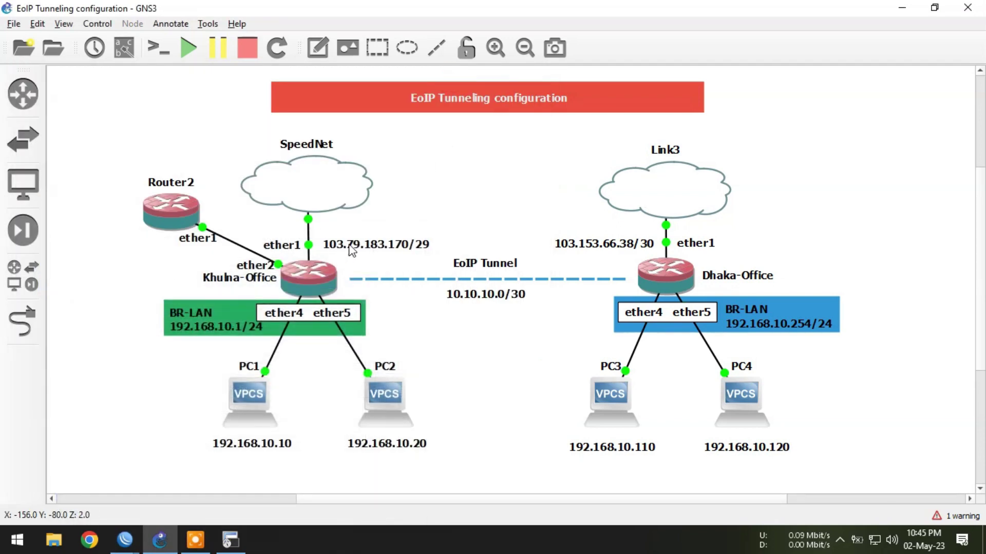
click(125, 540)
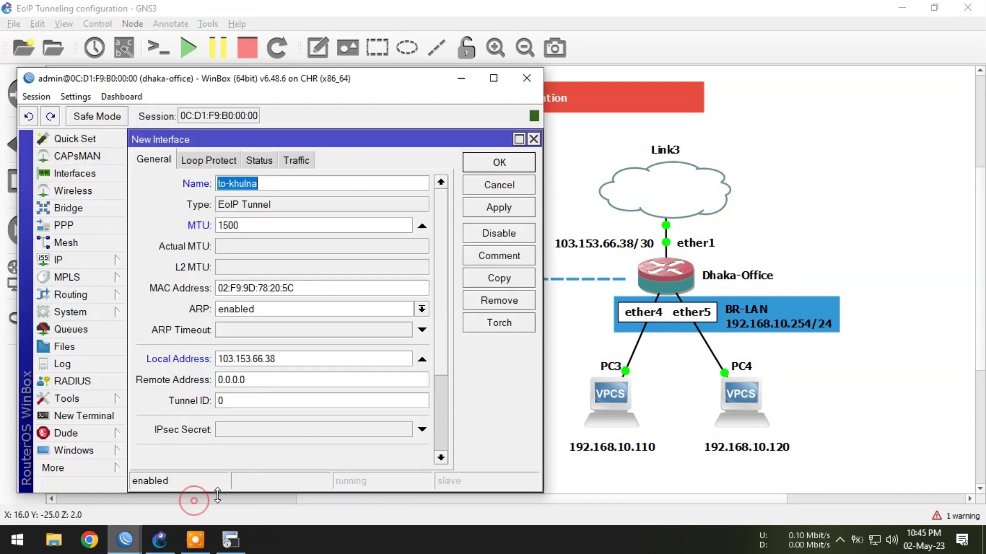
click(264, 380)
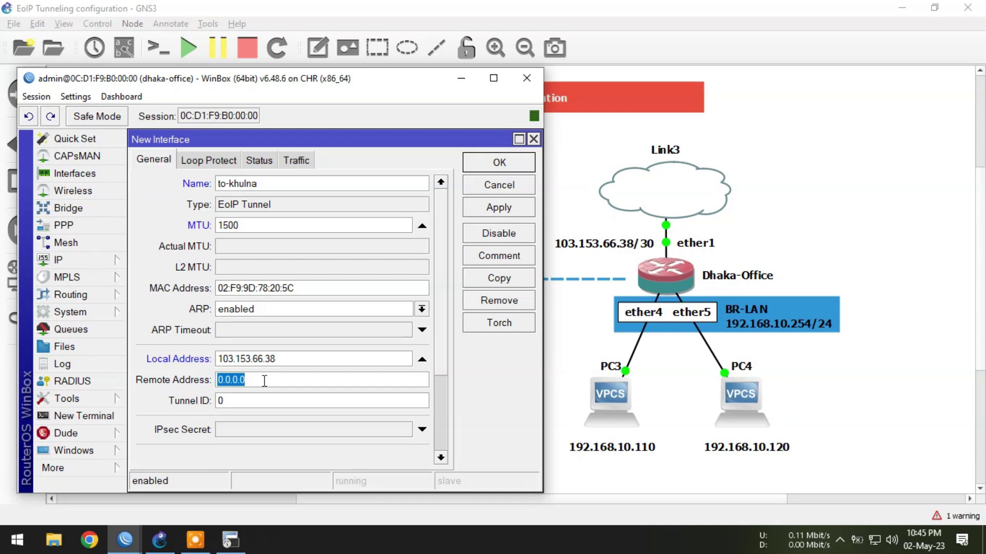
text(103.79.183.170)
click(261, 402)
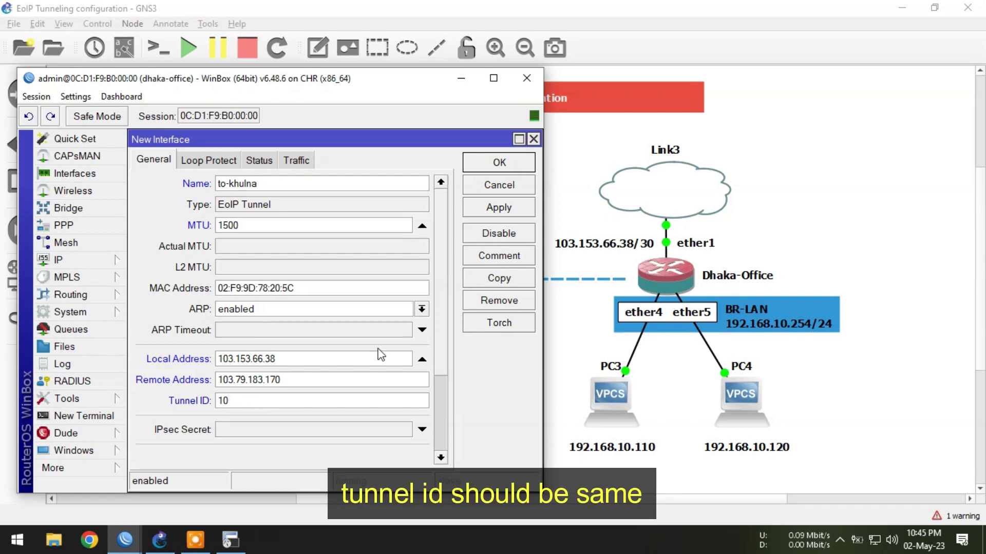
click(494, 169)
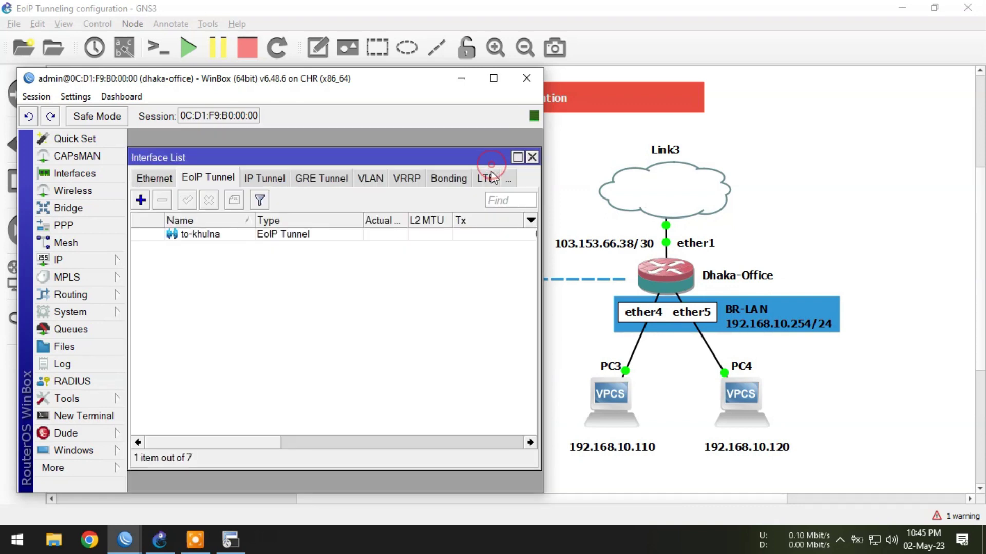
Check the running status of the to-khulna tunnel, then switch to the khulna-office session and check the to-dhaka tunnel.
click(138, 236)
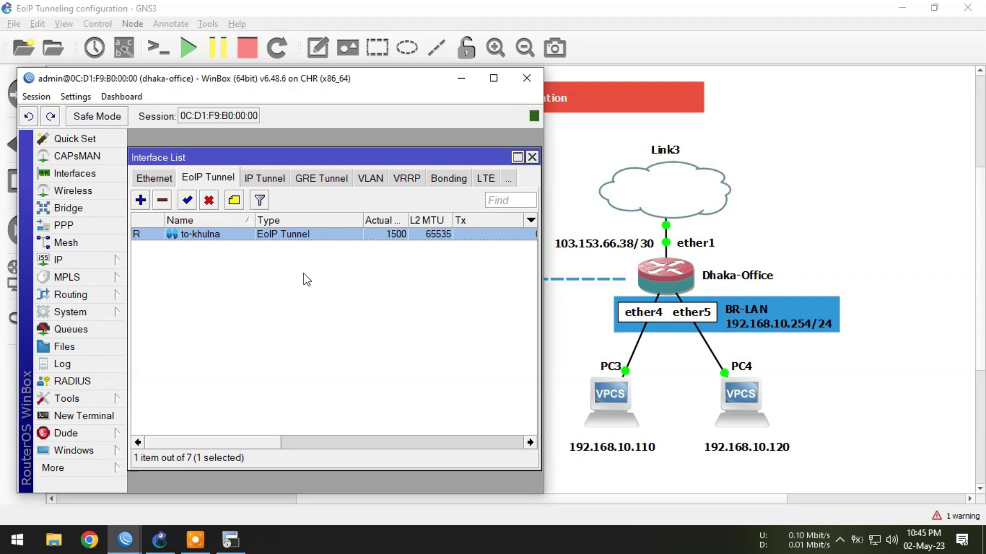
click(463, 80)
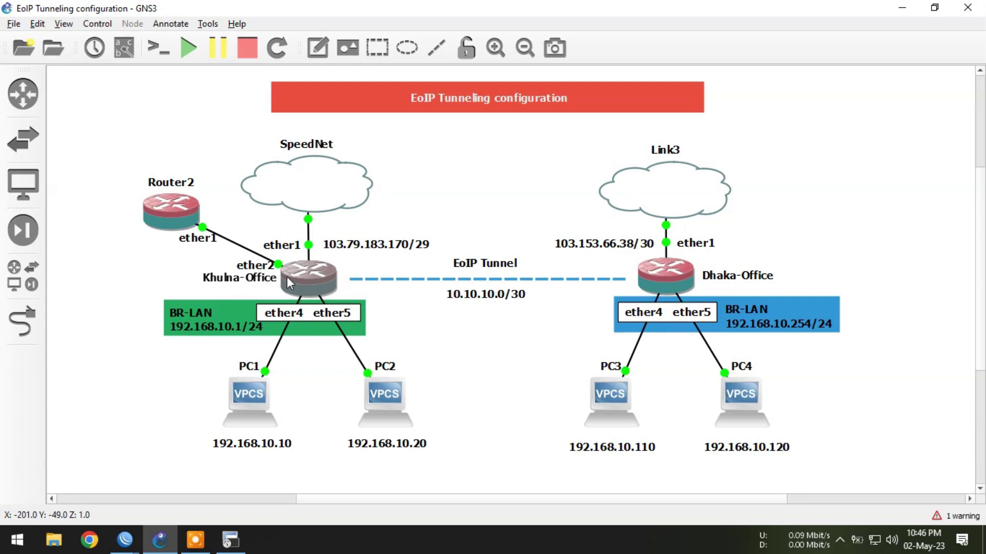
mouse_move(125, 540)
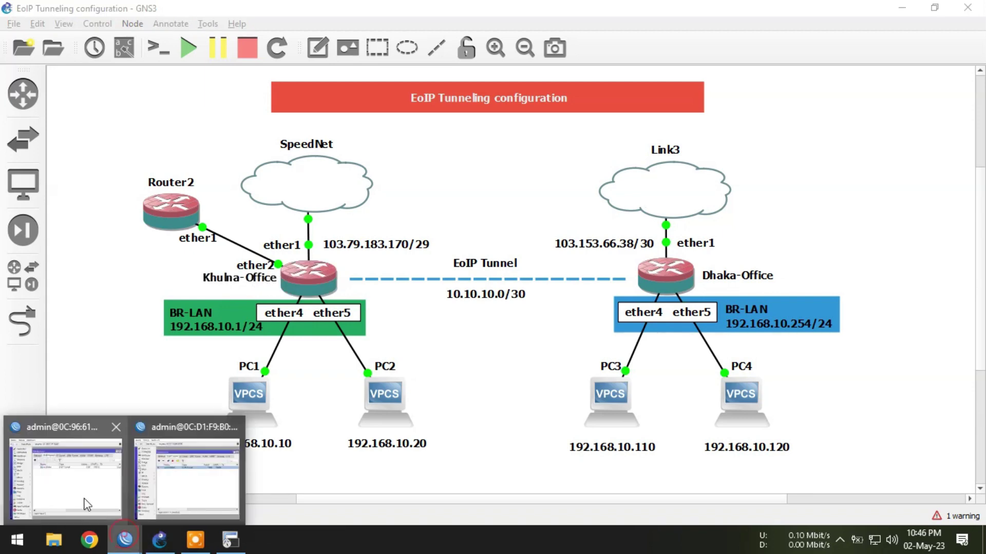
click(84, 488)
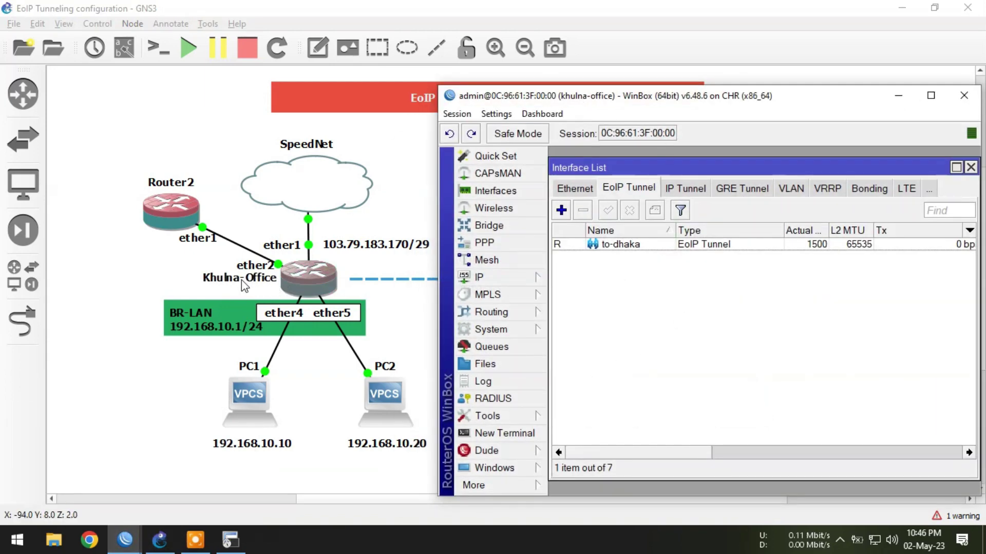
click(716, 340)
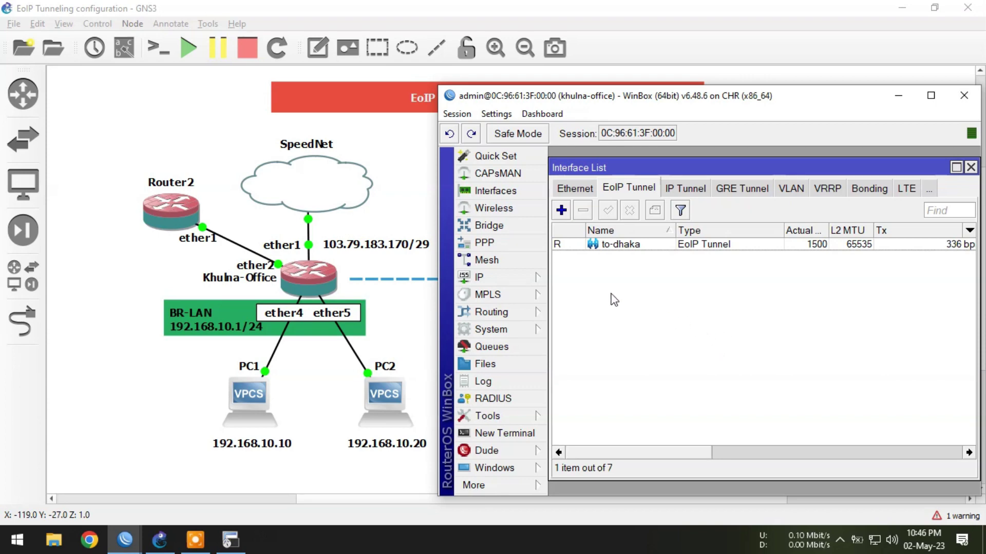
click(558, 244)
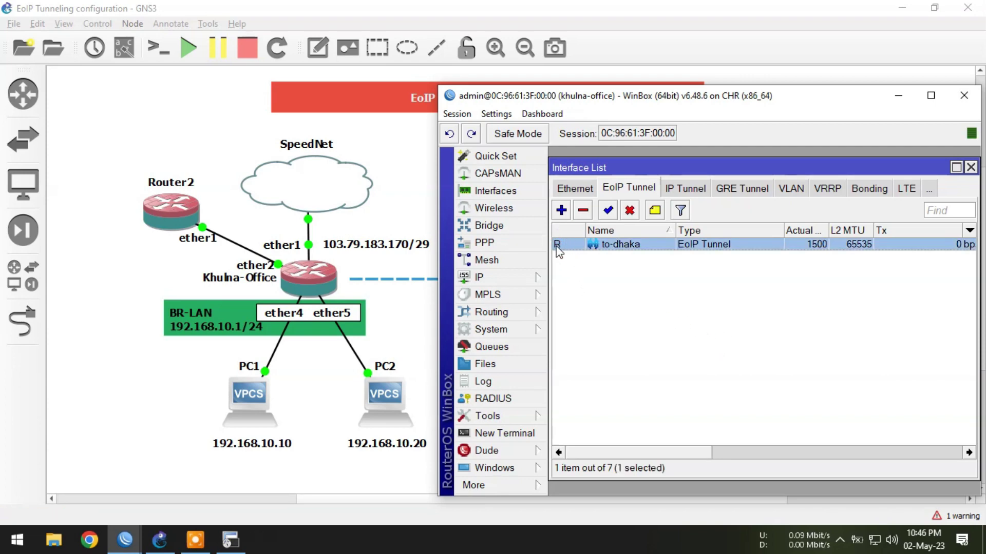
Start a new IP address entry on the khulna-office router and set the address to 10.10.10.1/30.
click(502, 276)
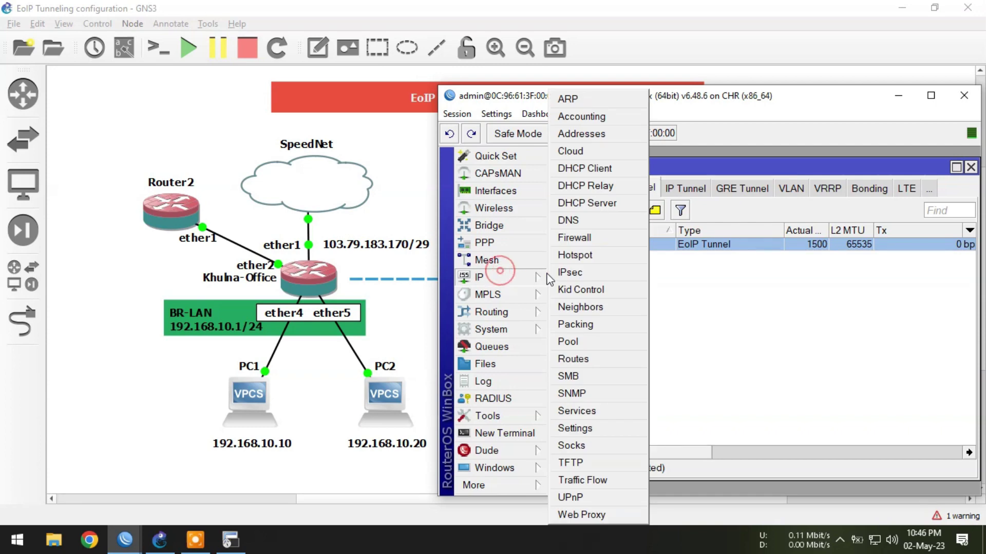
click(583, 134)
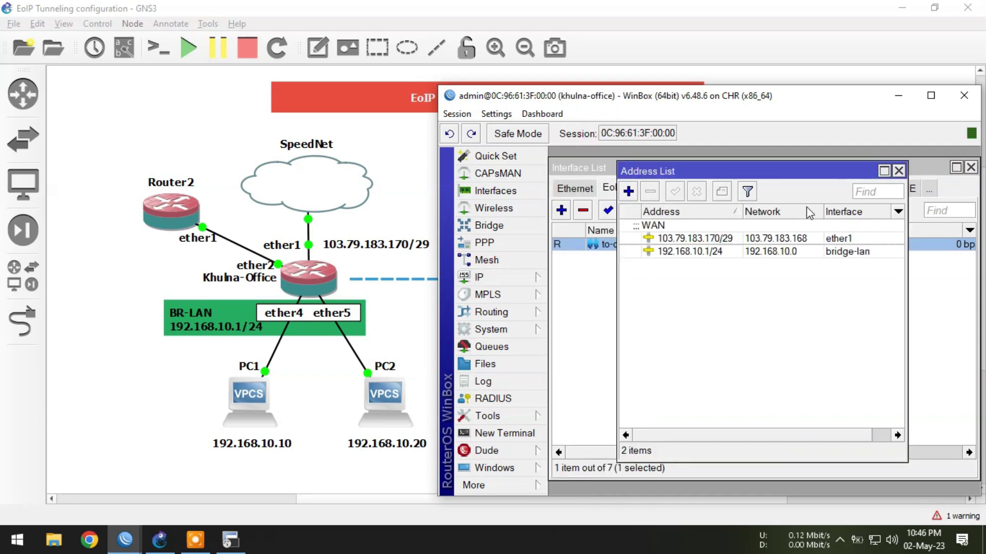
click(629, 192)
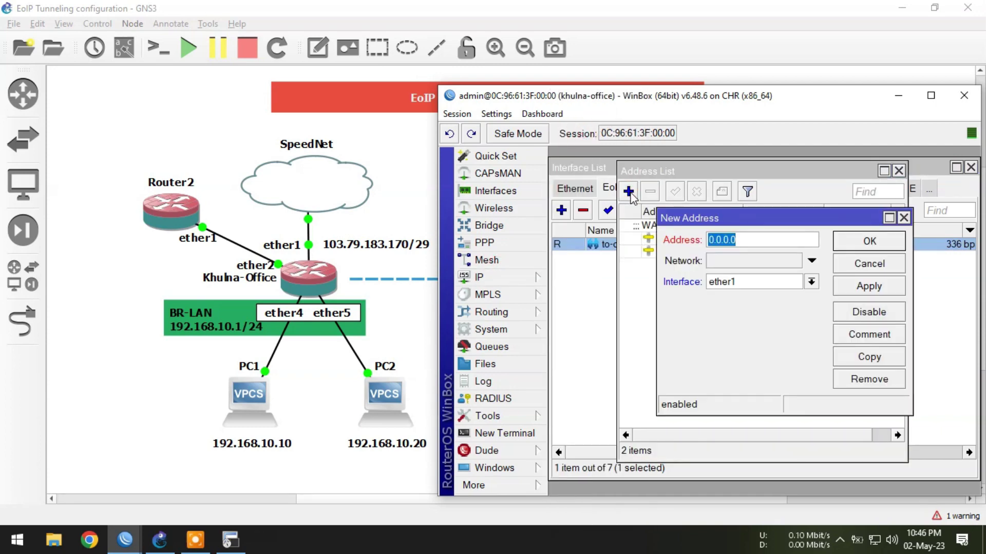
click(898, 96)
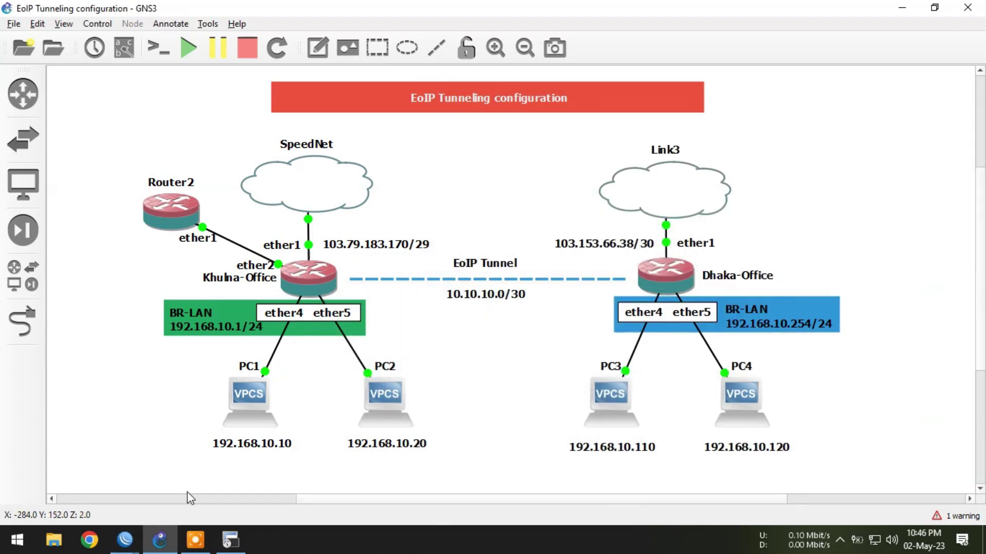
mouse_move(125, 540)
click(98, 507)
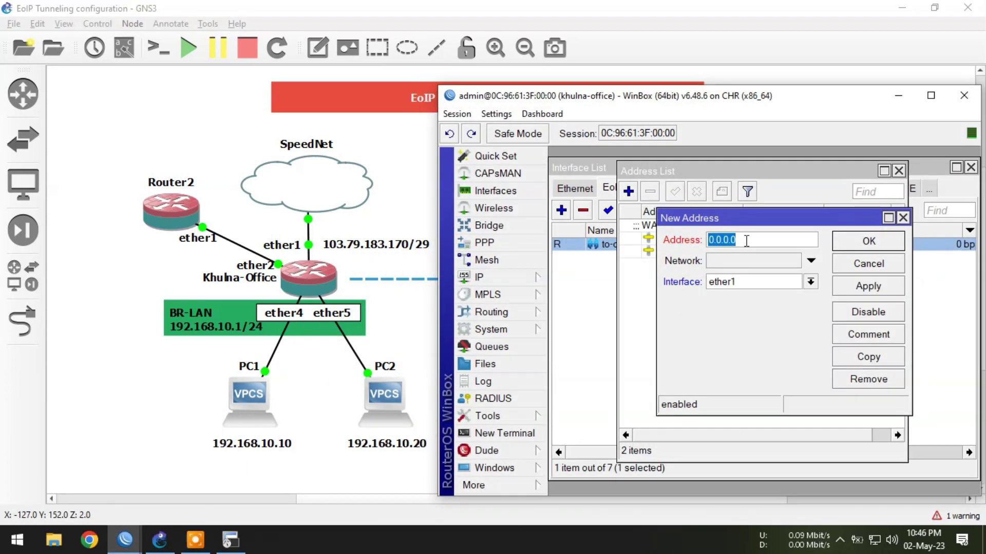
text(10.)
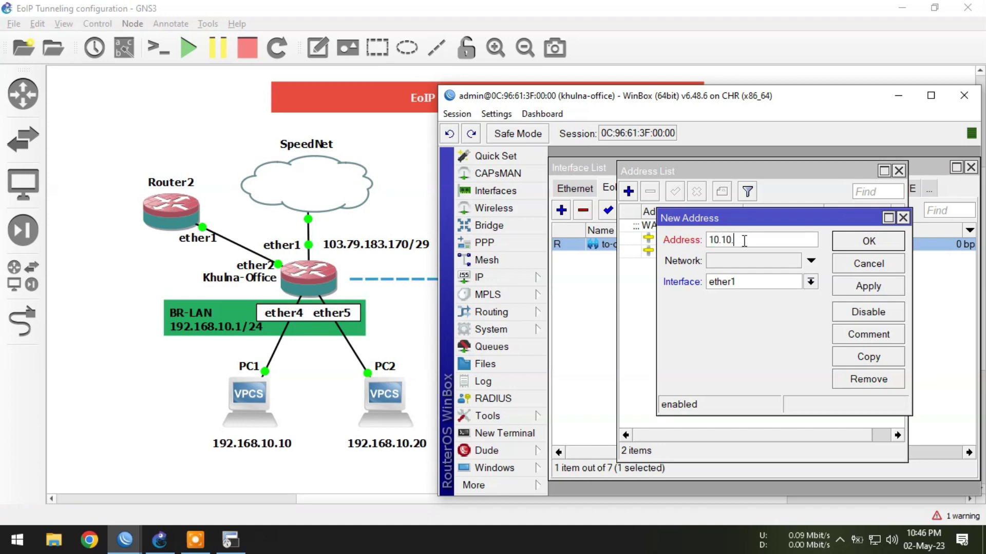
text(10.10.1/30)
Assign the new tunnel address to the to-dhaka interface, save it and close the address list.
click(724, 288)
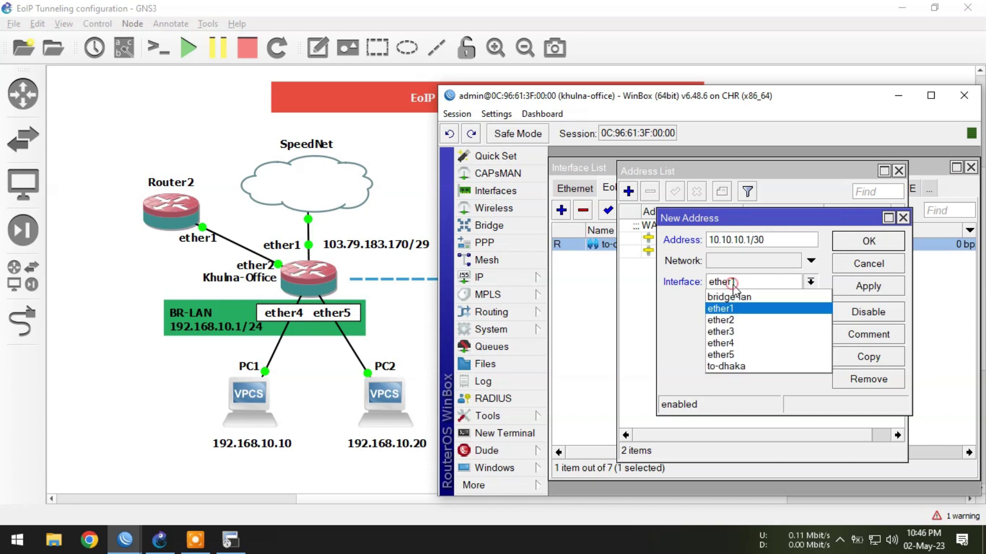
click(757, 371)
click(868, 286)
click(873, 242)
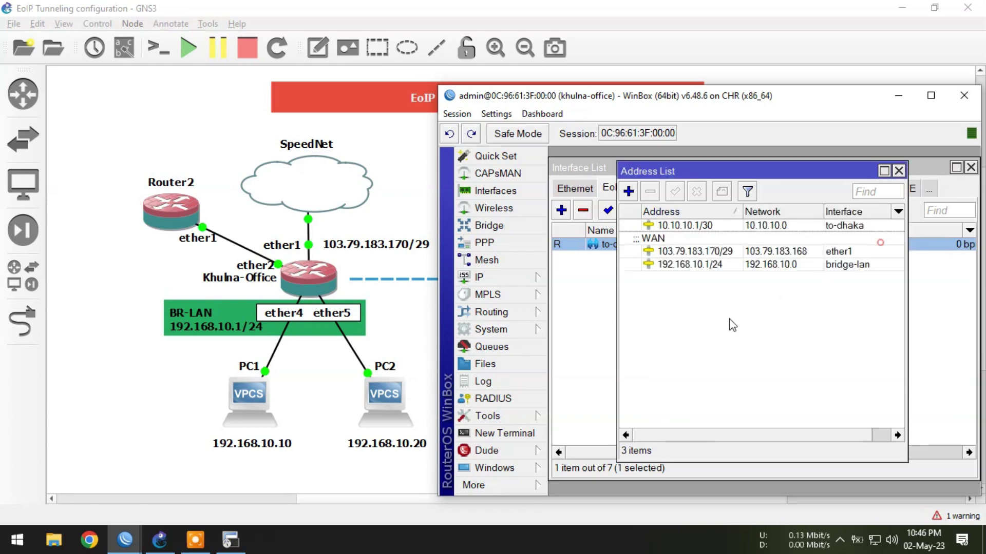
click(898, 171)
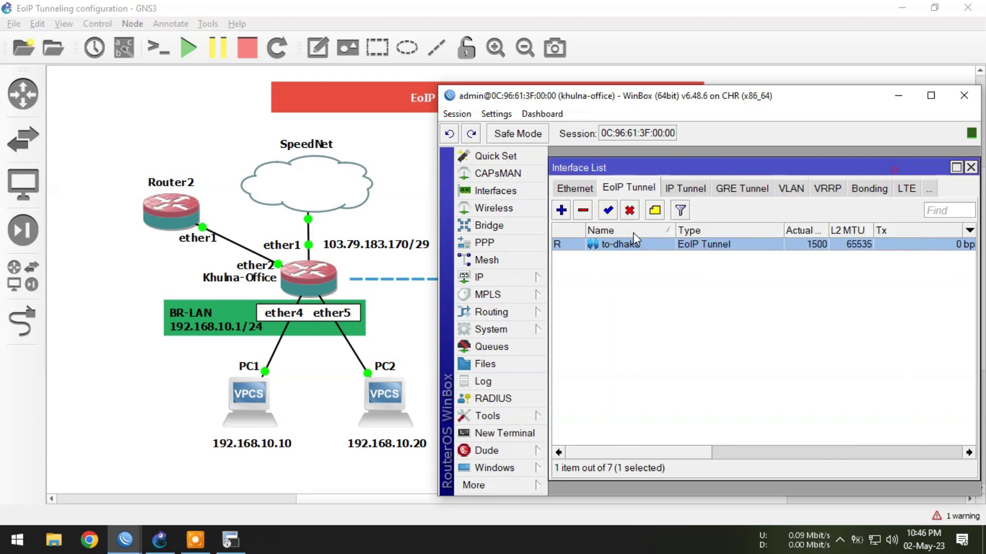
Add the to-dhaka tunnel interface as a port of bridge-lan on the khulna-office router.
click(595, 281)
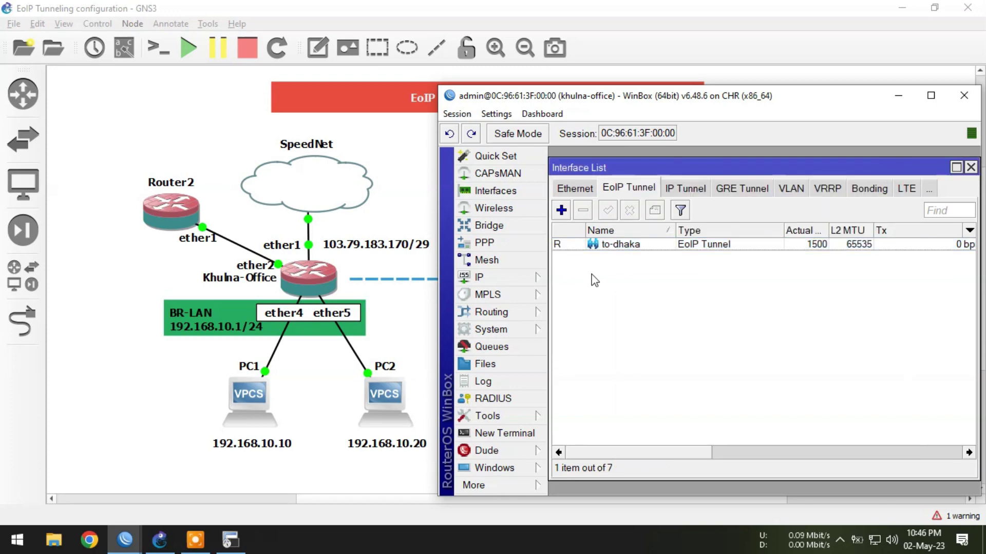
click(492, 225)
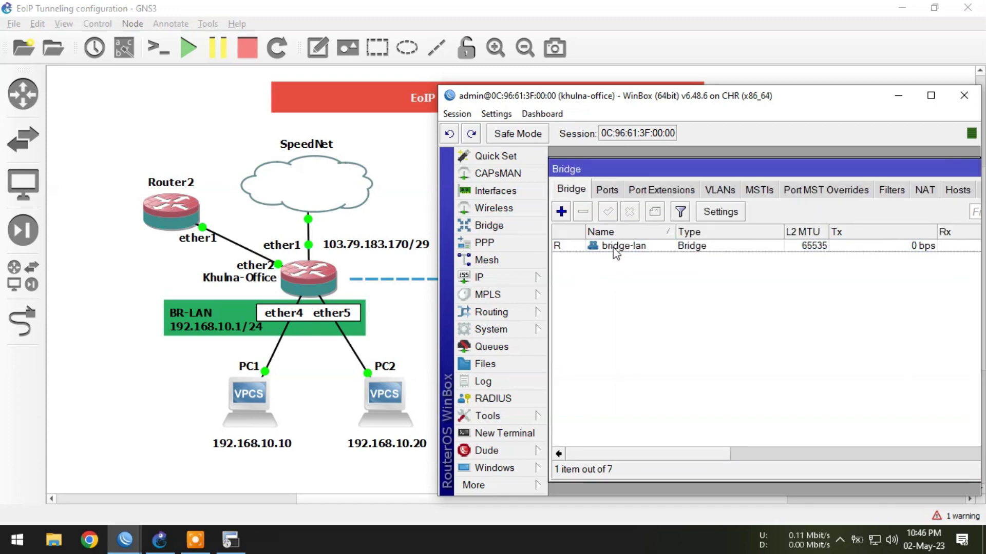
click(606, 191)
click(564, 213)
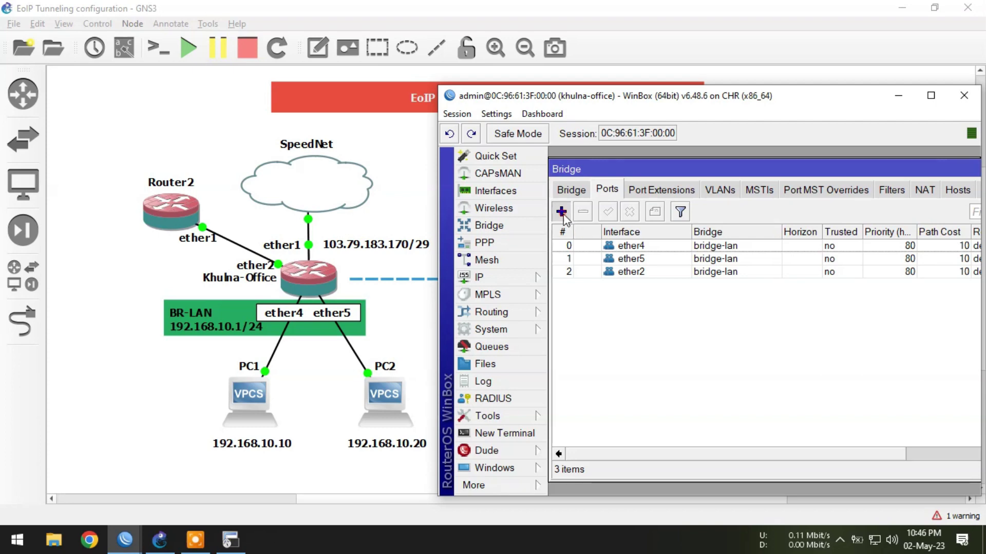
click(702, 220)
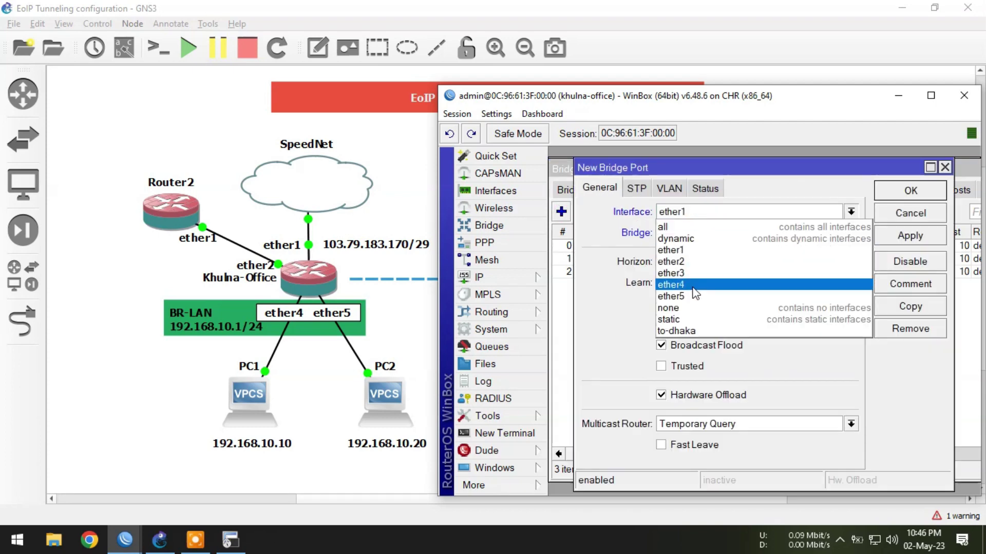
click(698, 331)
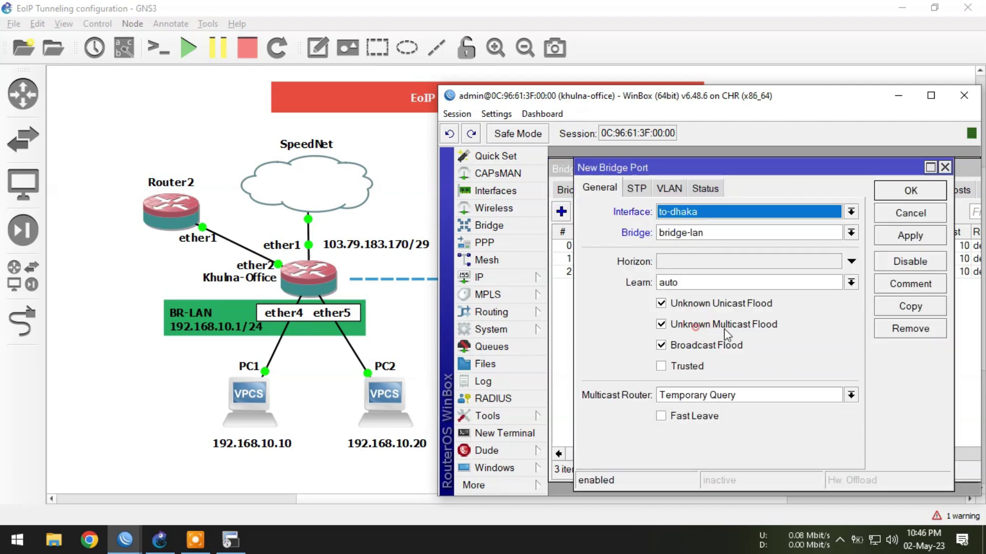
click(907, 193)
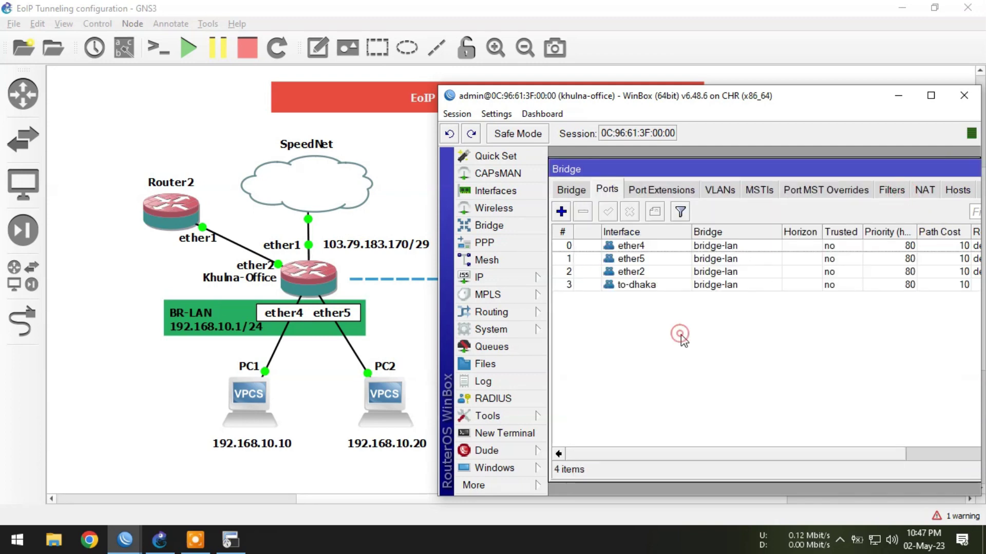
Switch to the dhaka-office session and start a new IP address entry with the address 10.10.10.2/30.
click(898, 96)
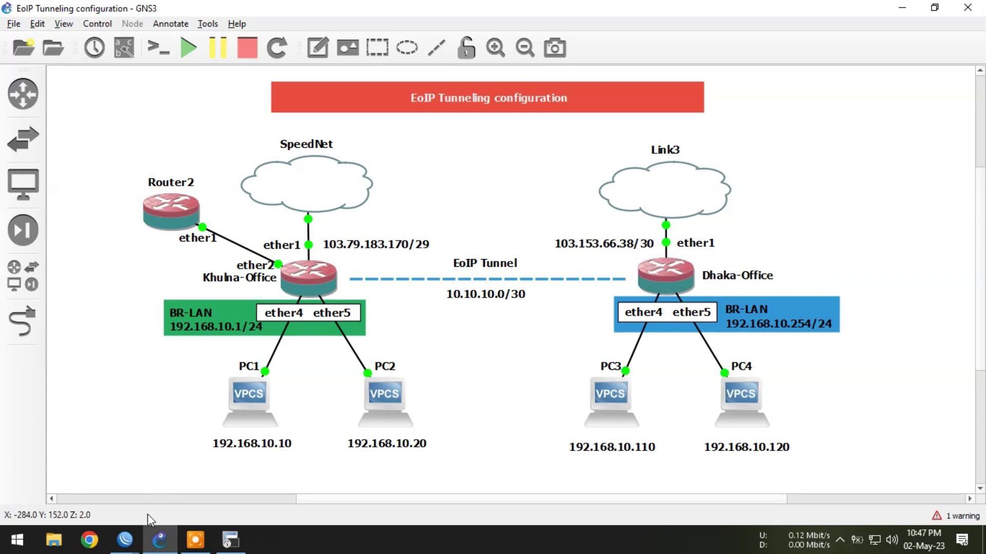
click(125, 540)
click(186, 506)
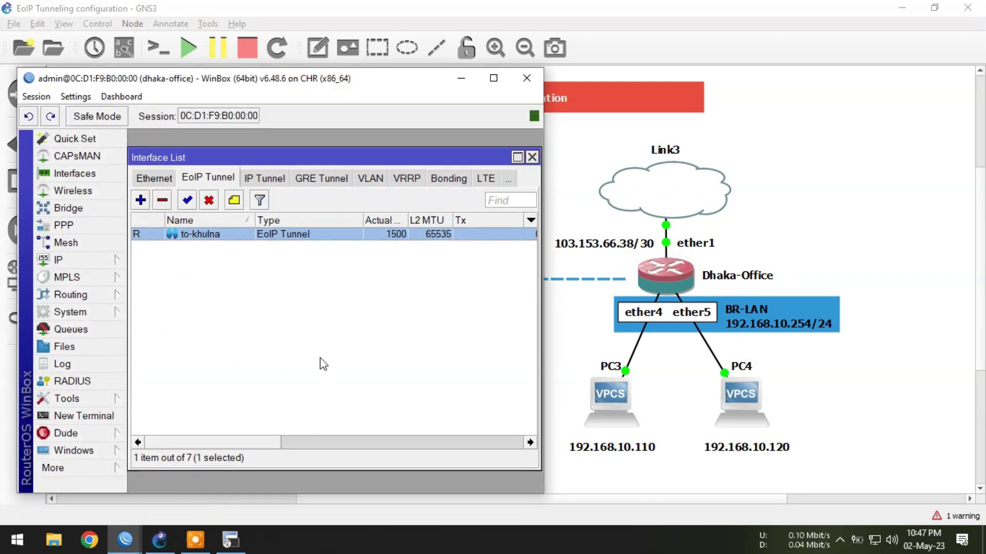
click(78, 262)
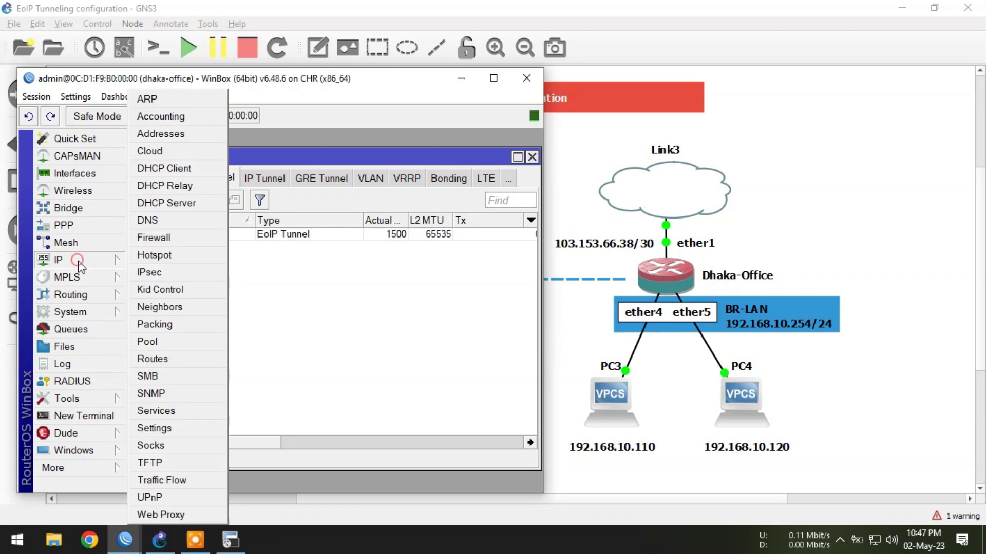
click(186, 132)
click(153, 164)
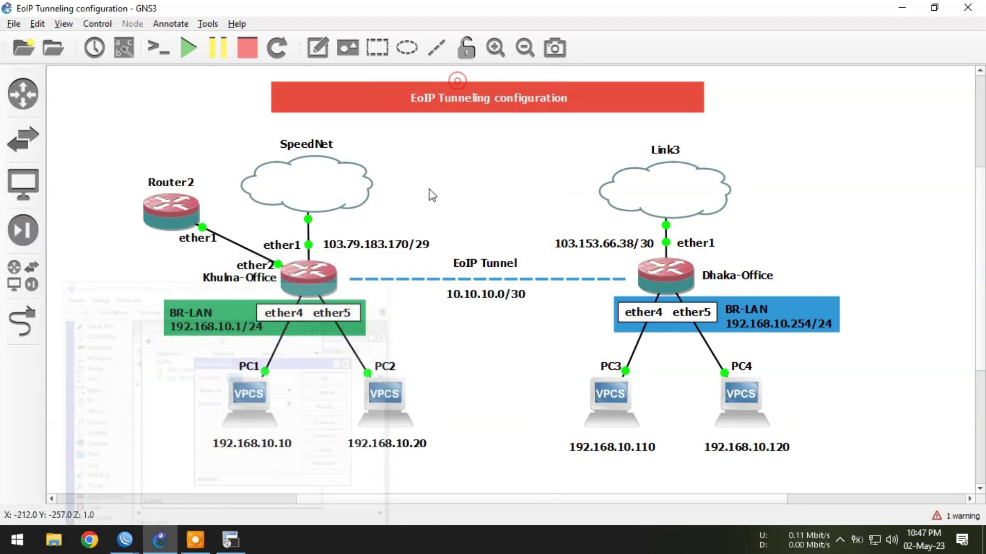
click(461, 78)
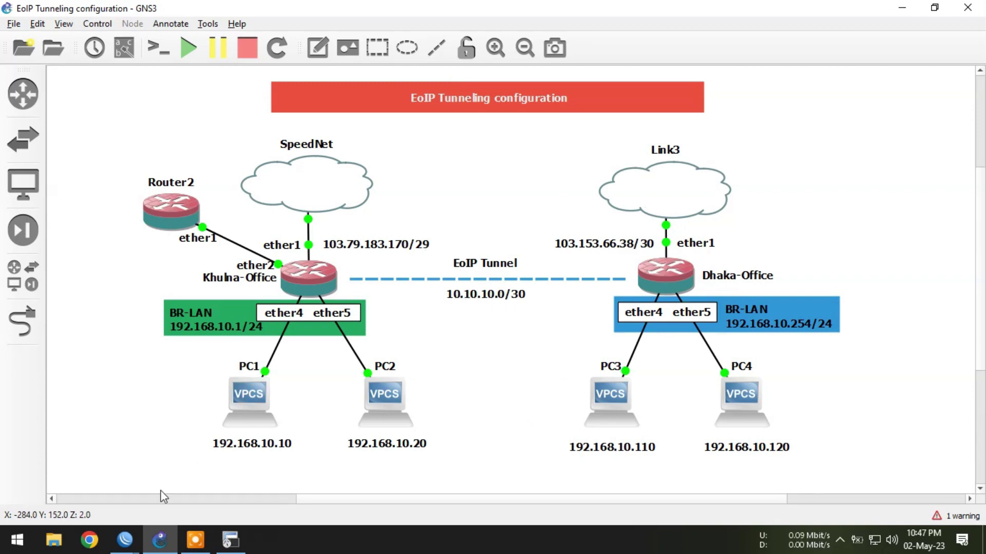
mouse_move(129, 539)
click(226, 504)
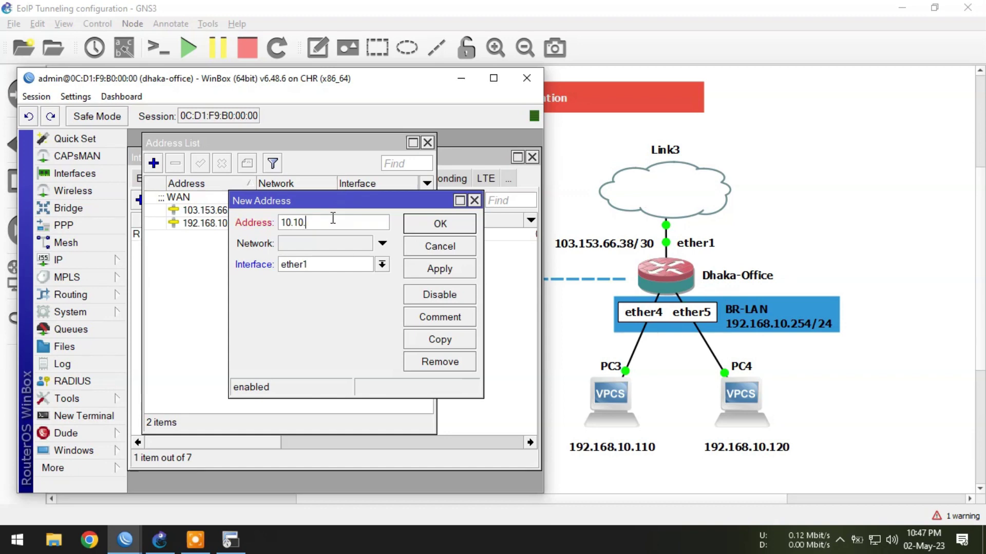
text(10.2/30)
Assign the new tunnel address to the to-khulna interface and save it.
click(316, 265)
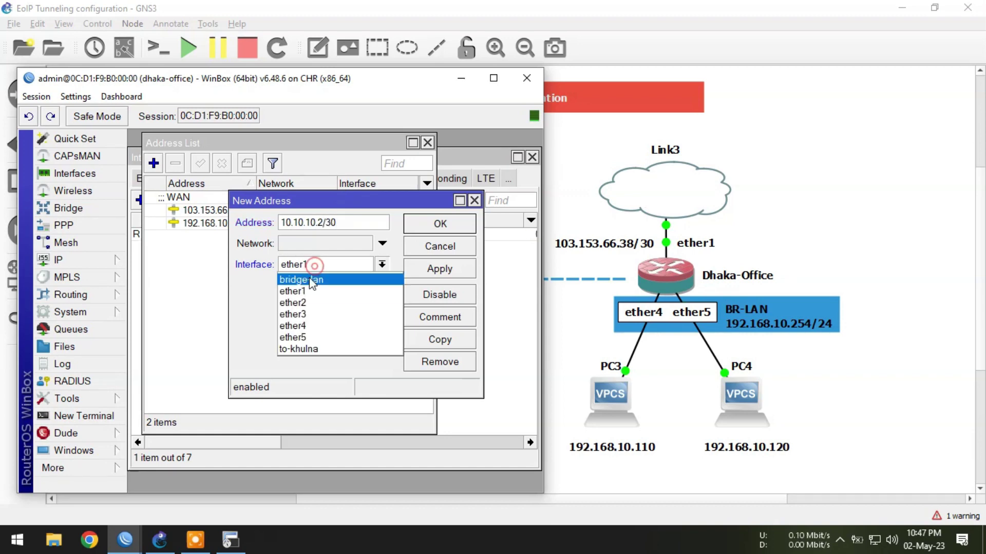
click(308, 349)
key(Return)
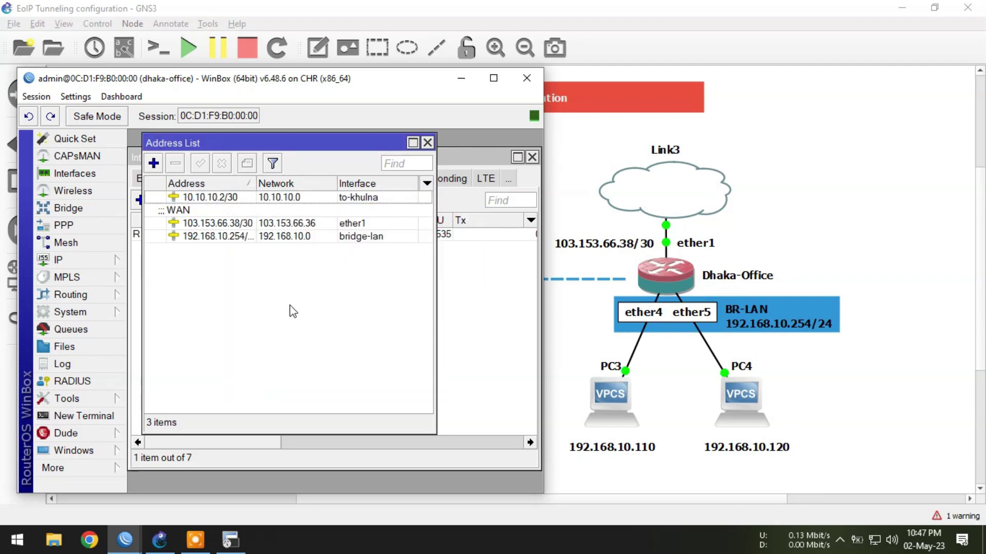
Add the to-khulna tunnel interface as a port of bridge-lan on the dhaka-office router.
click(94, 210)
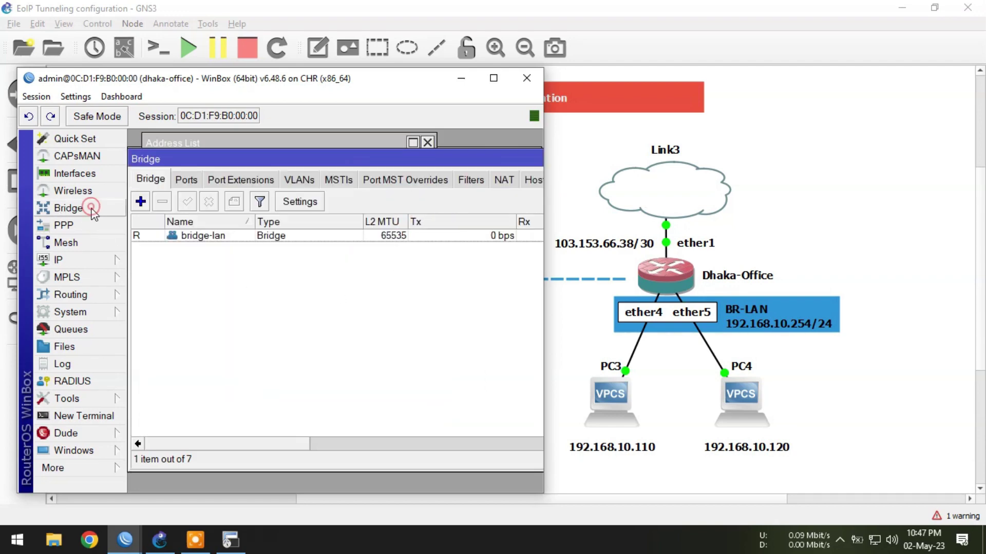
click(186, 179)
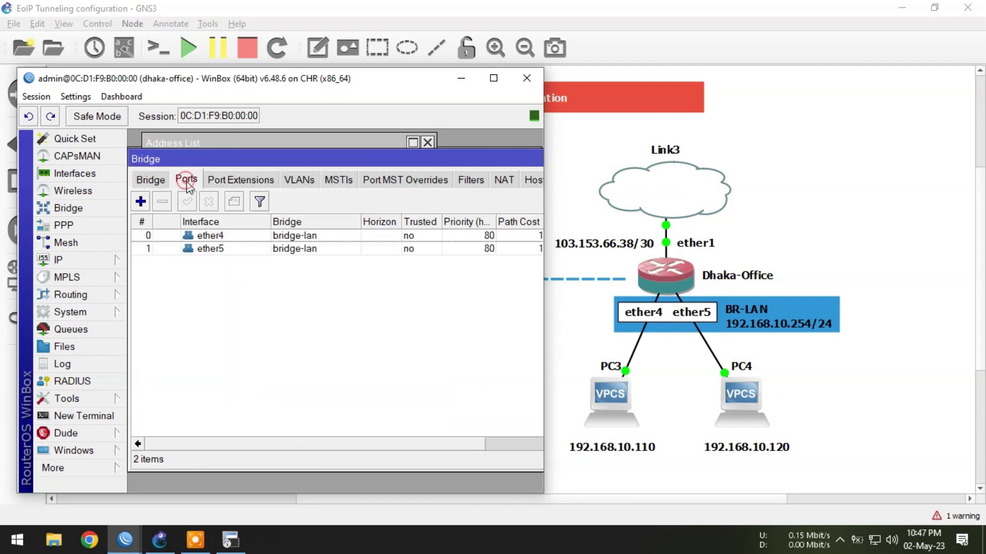
click(147, 204)
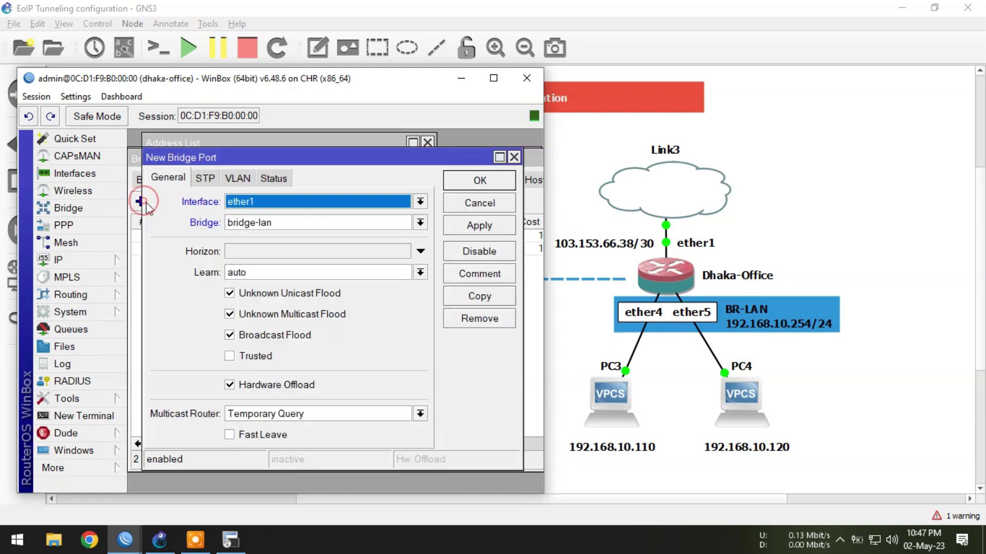
click(280, 205)
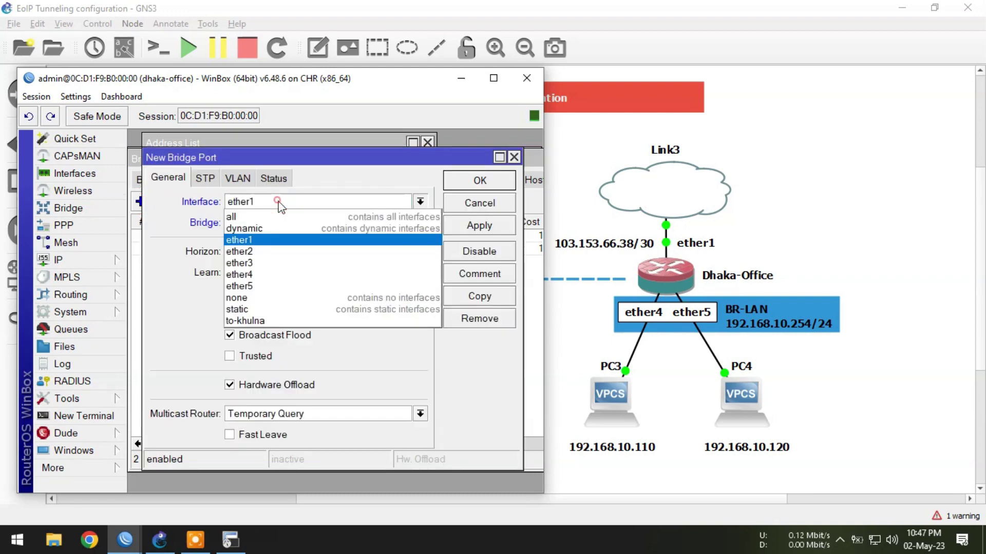
click(263, 320)
click(483, 225)
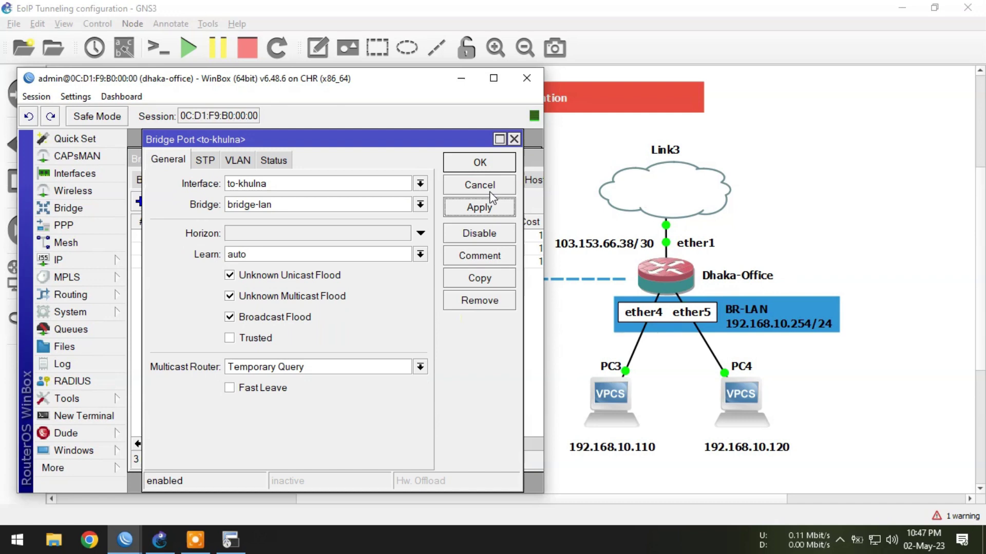
click(486, 162)
Close all open windows inside the dhaka-office session and minimize it to return to the GNS3 topology.
click(46, 97)
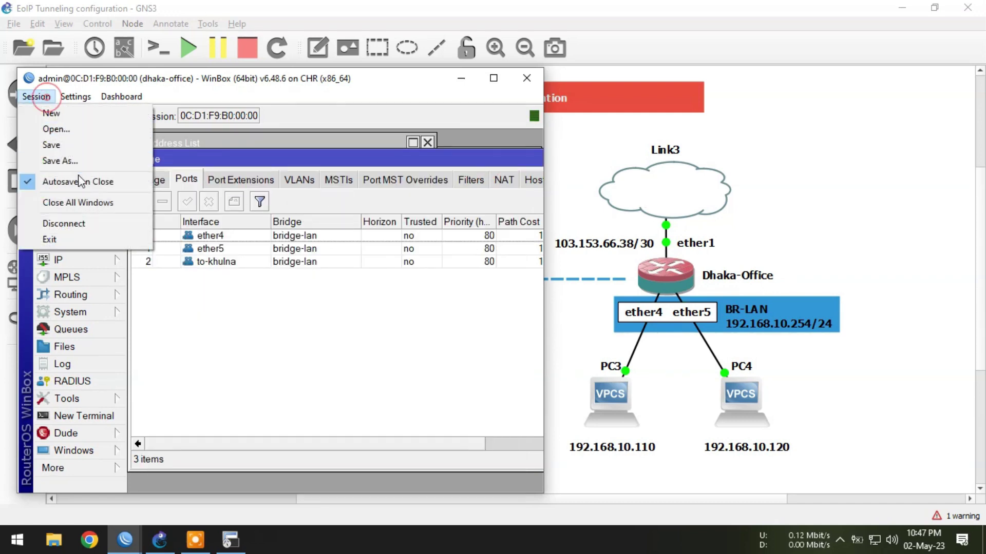
click(66, 203)
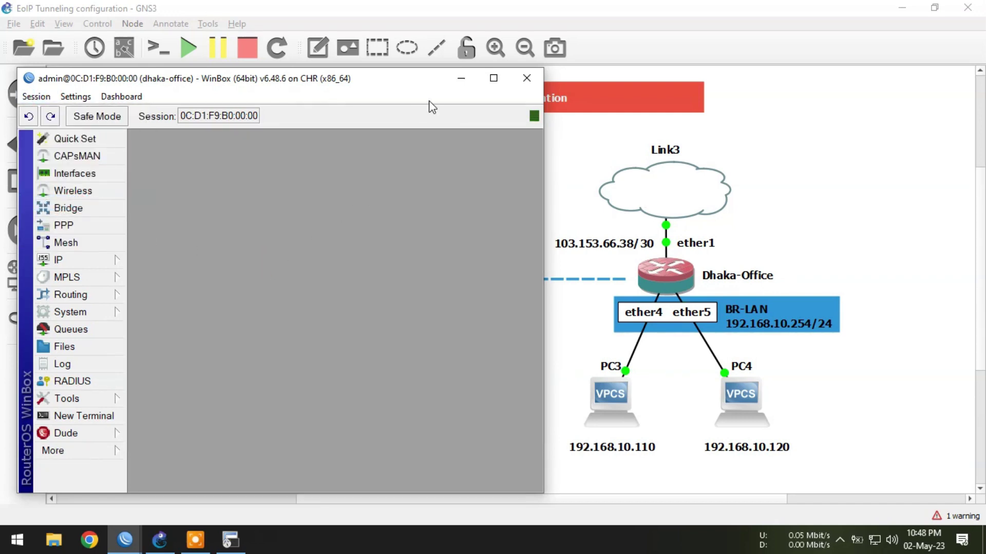
click(461, 78)
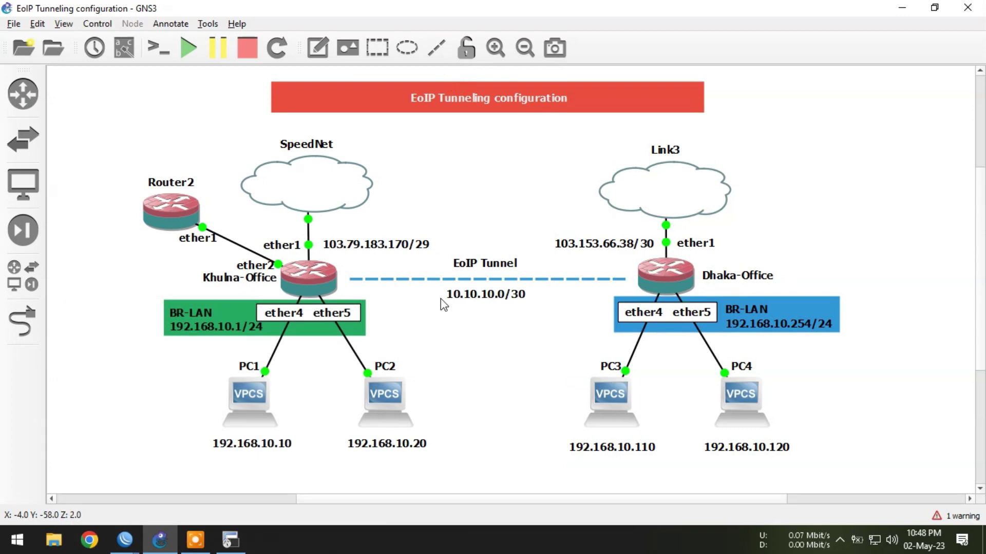
Open PC1's console in SecureCRT, ping PC3 at 192.168.10.110, stop the ping and return to the topology.
double_click(254, 399)
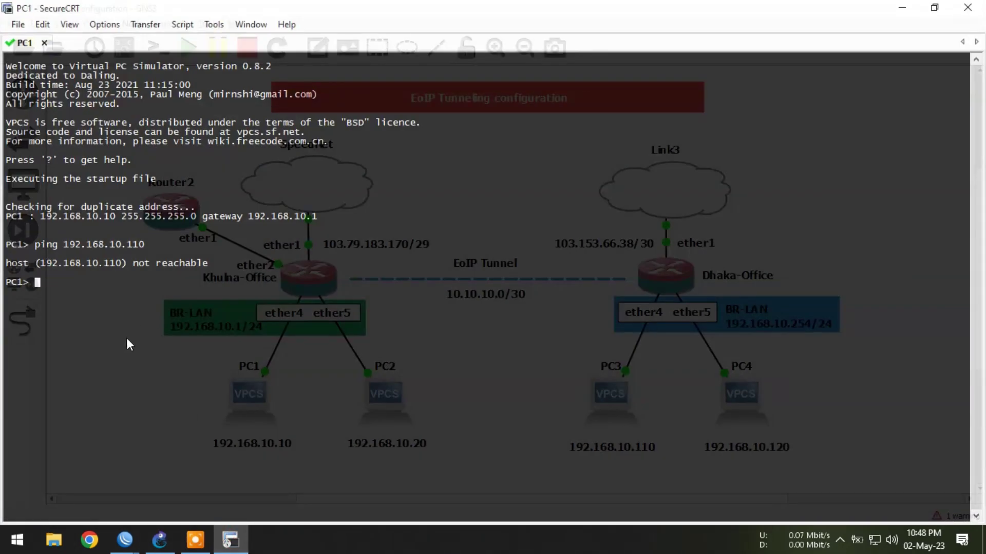
key(Up)
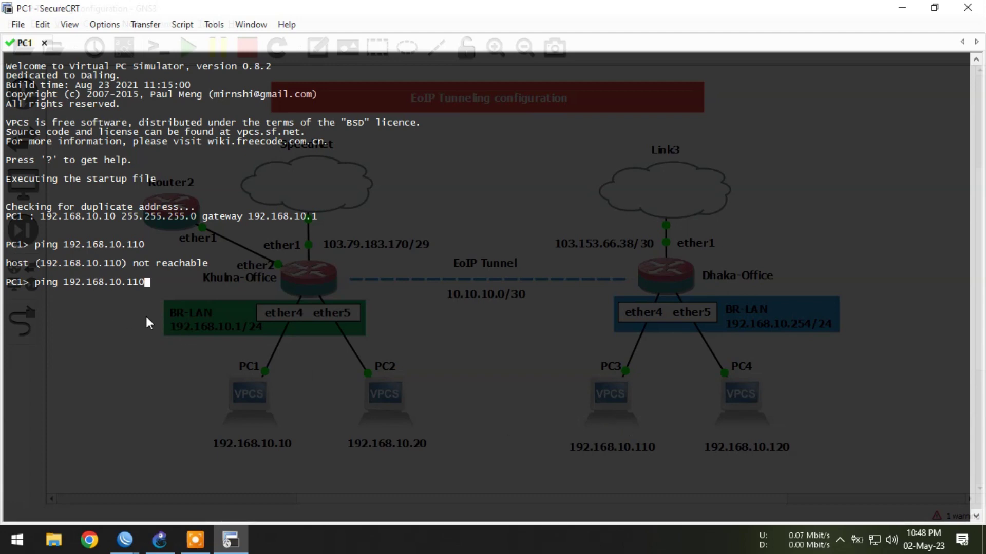
key(Return)
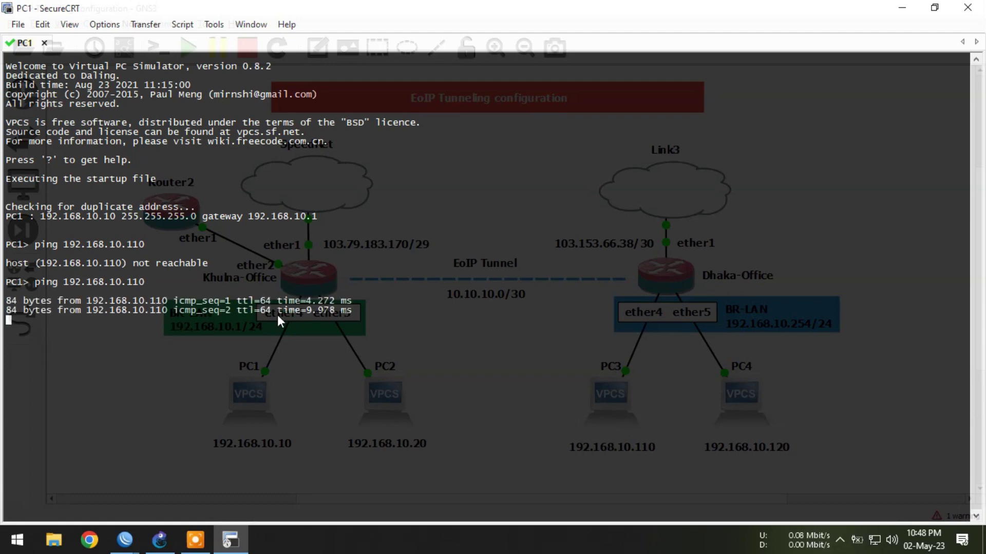
key(ctrl+c)
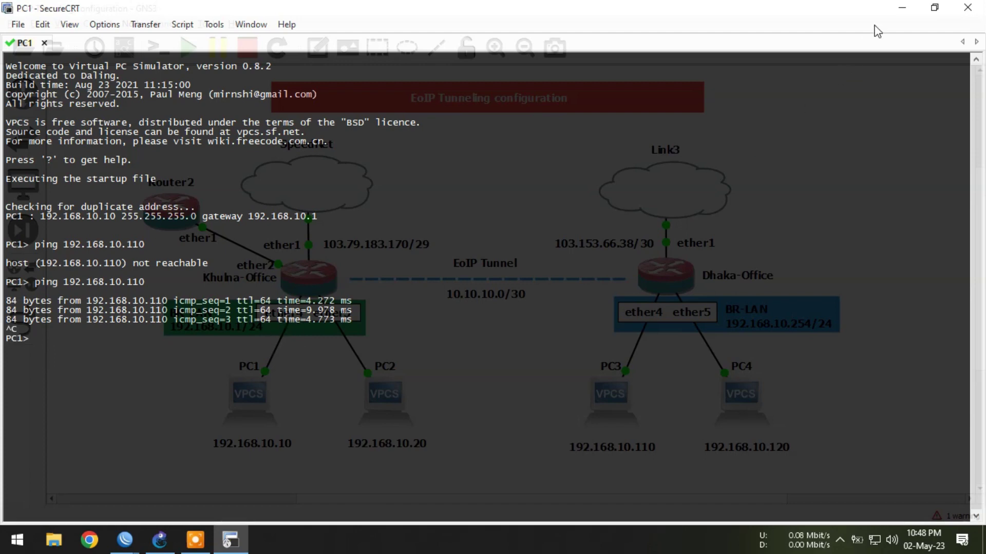
click(902, 7)
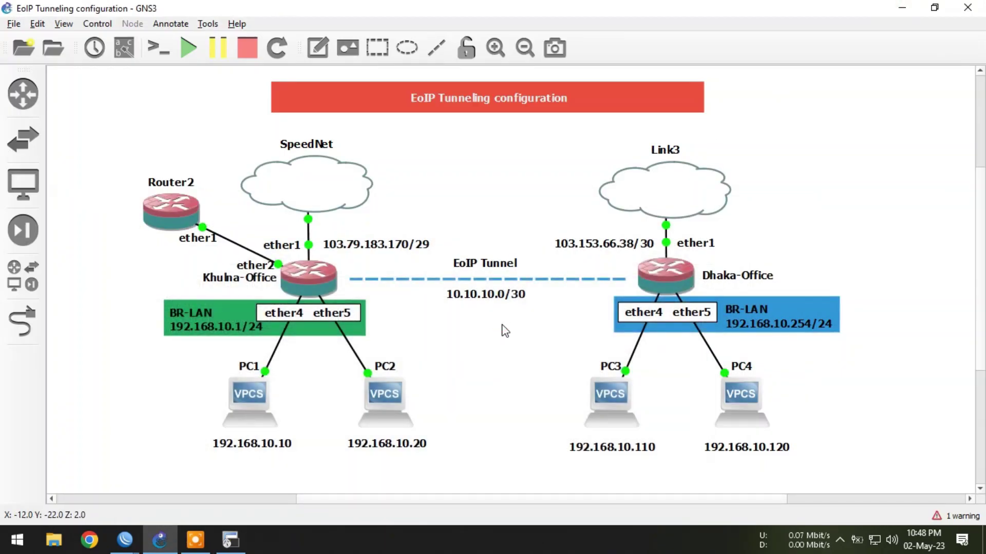
Open PC3's console, ping PC2 at 192.168.10.20 and stop the ping.
double_click(608, 398)
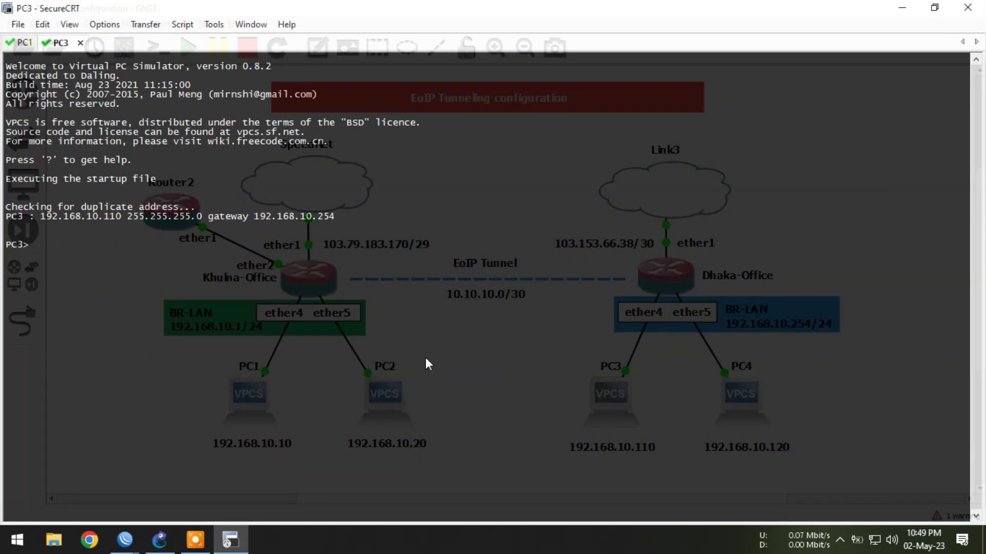
text(ping 192.168.10.20)
key(Return)
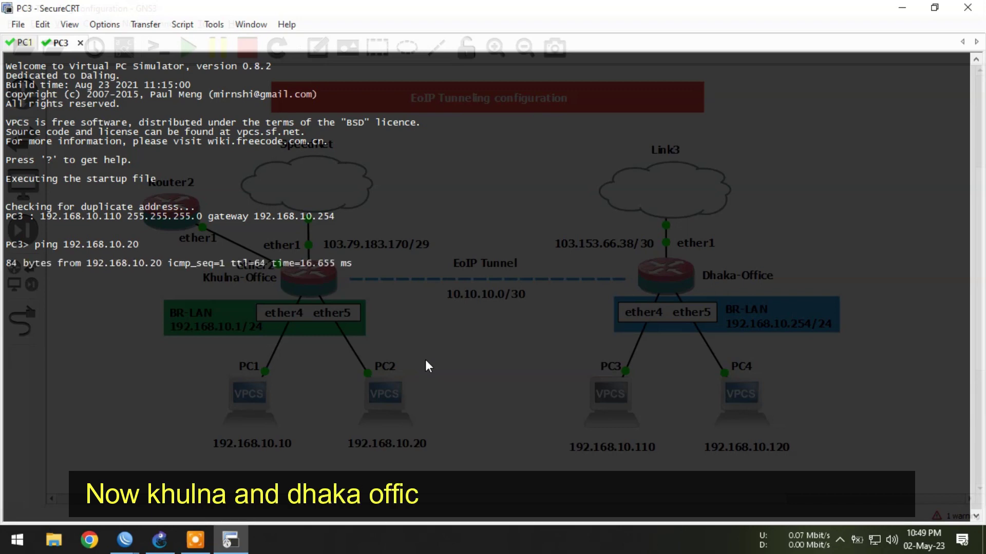
key(ctrl+c)
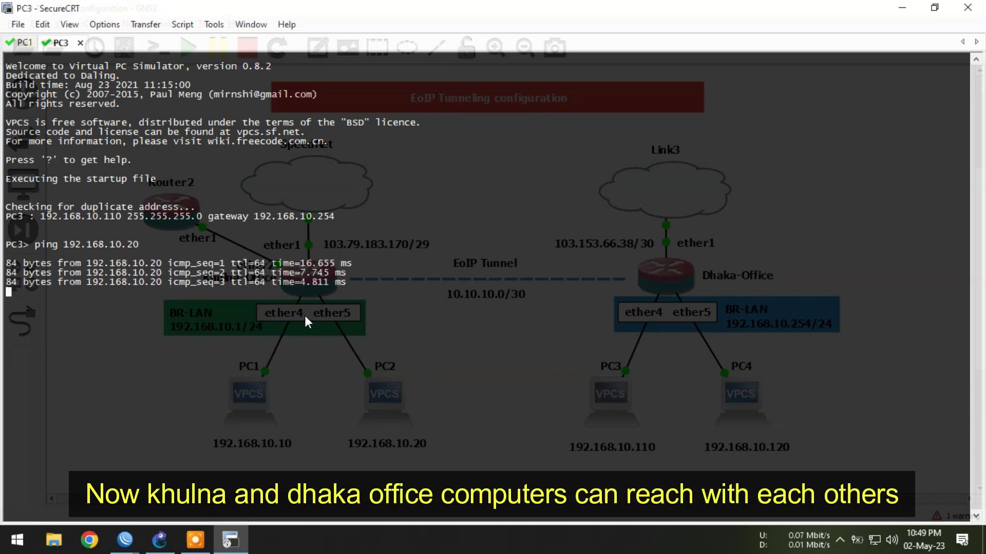